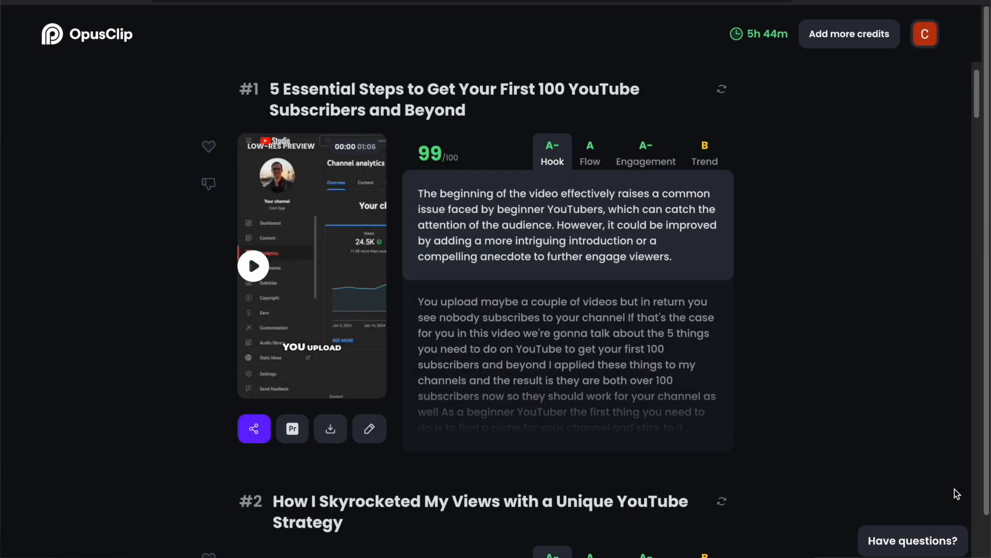
# Scroll to clip #3 and compare its Hook, Flow and Engagement grade explanations
pyautogui.scroll(-7, 956, 489)
pyautogui.scroll(-6, 956, 489)
pyautogui.scroll(-1, 956, 489)
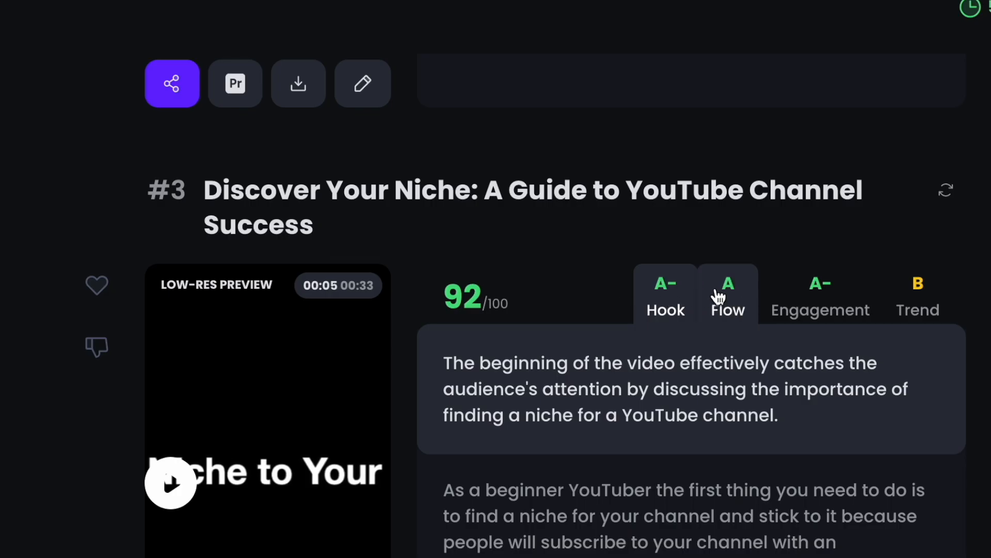
pyautogui.click(719, 297)
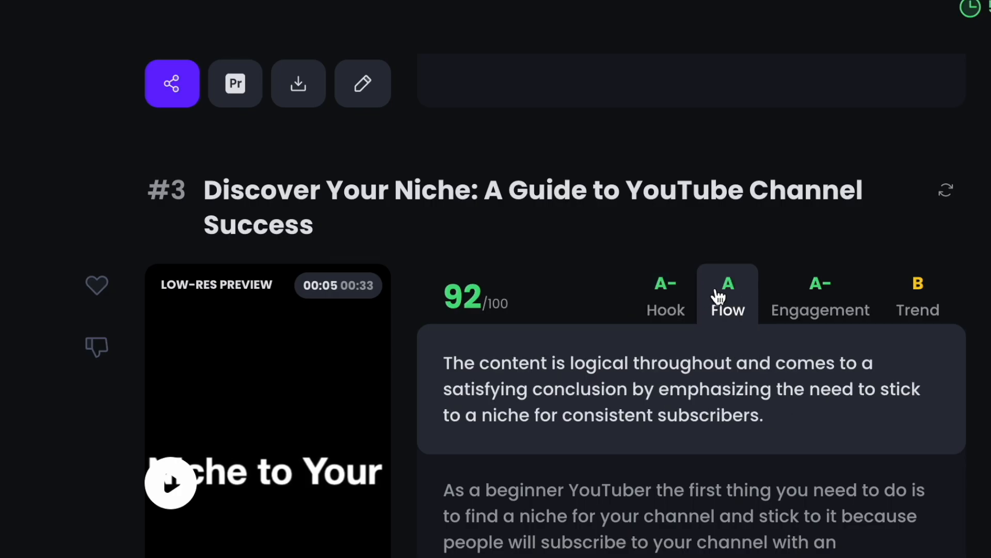
pyautogui.click(809, 299)
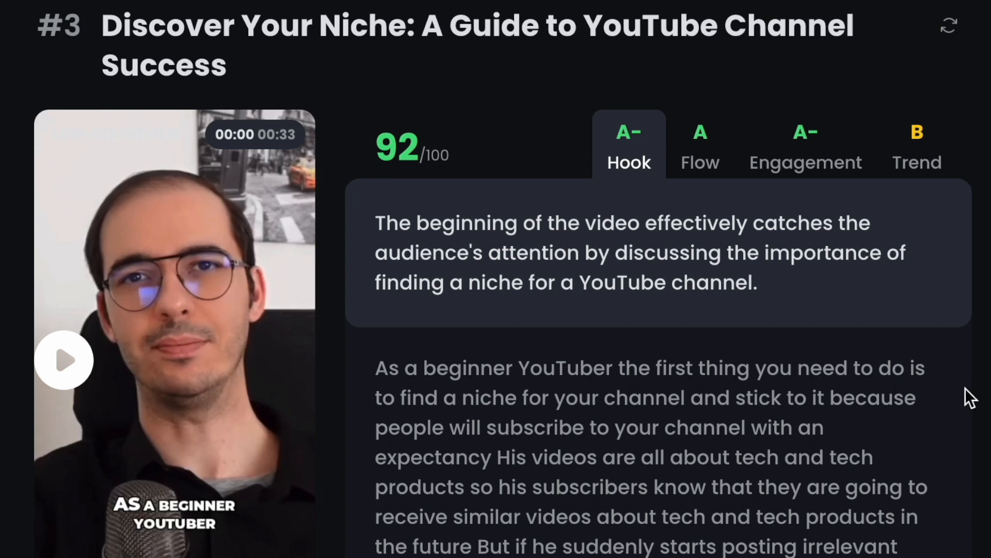
# Open the auto post and scheduler dialog for clip #3 and expand then collapse the TikTok Feed section
pyautogui.moveTo(417, 149)
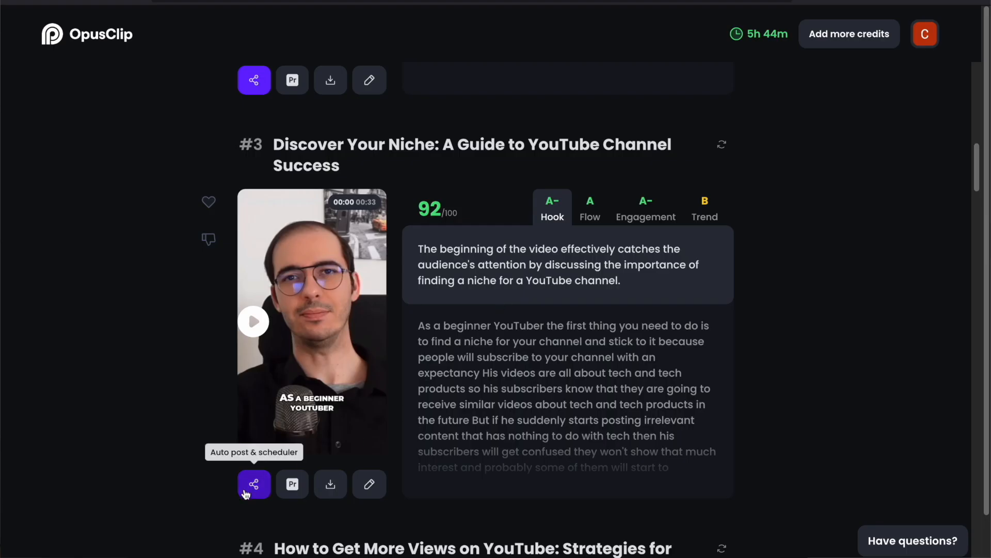
pyautogui.click(253, 489)
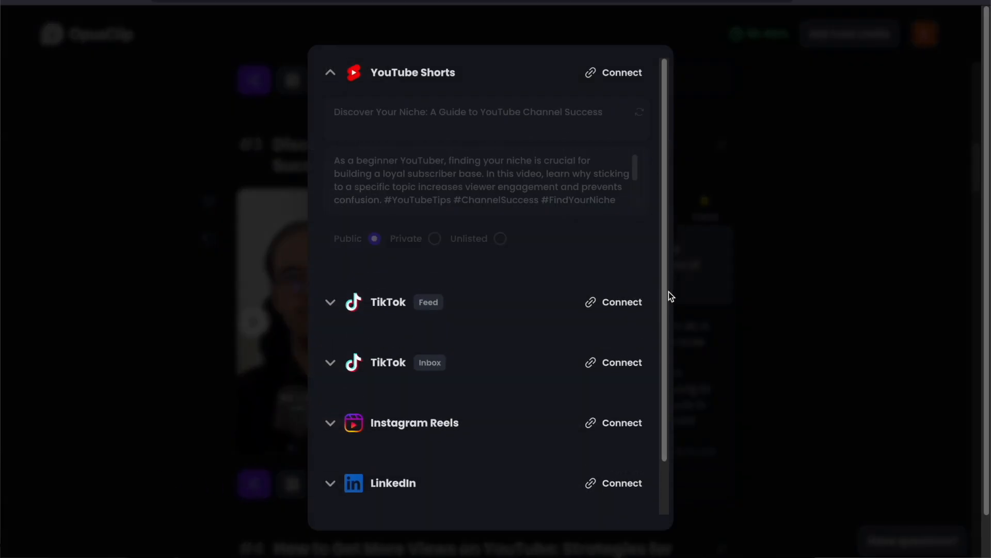
pyautogui.scroll(-2, 653, 283)
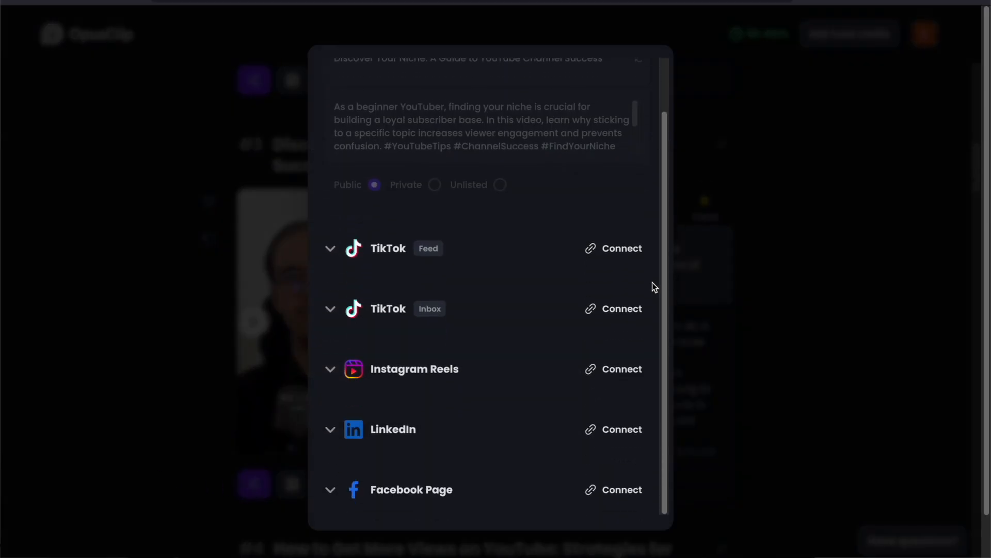
pyautogui.click(327, 250)
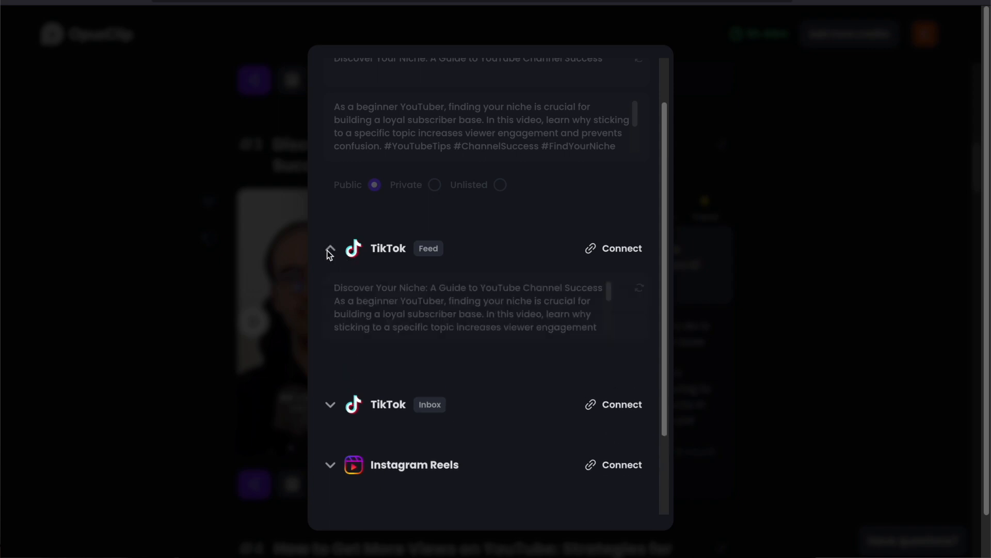
pyautogui.click(329, 250)
# Open clip #3 in the editor and switch to its Design settings
pyautogui.click(124, 221)
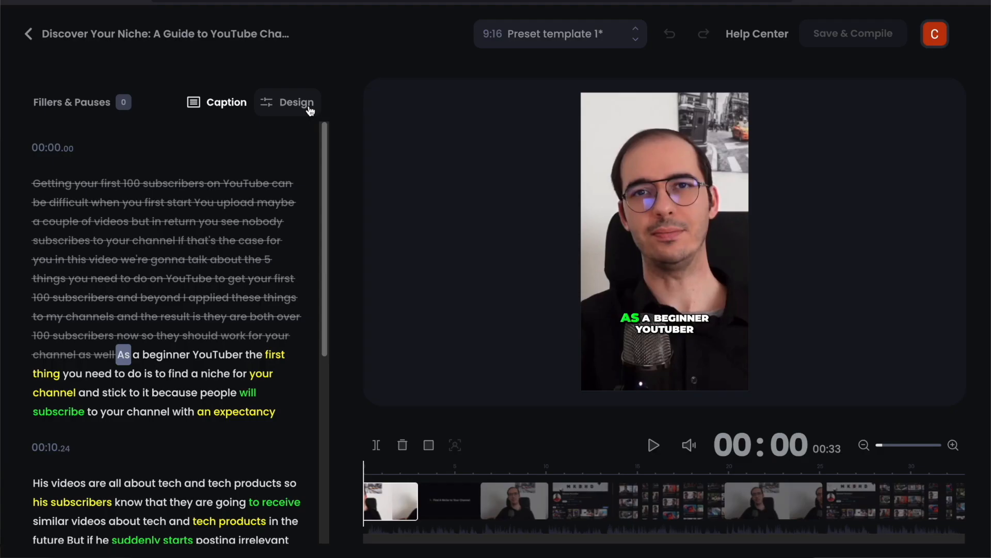
pyautogui.click(309, 109)
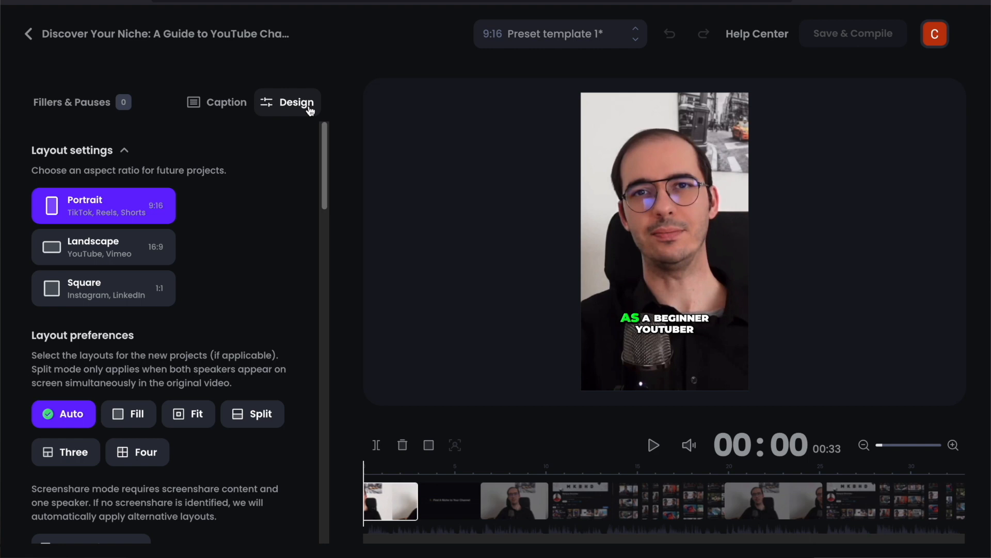
# Scroll through the design settings for layout, caption style, transition, position and font
pyautogui.scroll(-5, 287, 250)
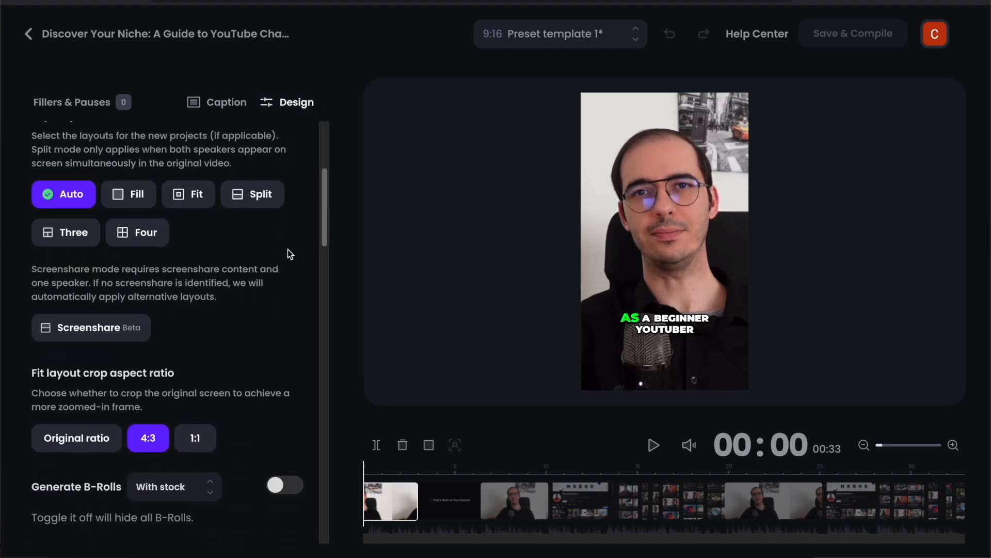
pyautogui.scroll(-4, 287, 249)
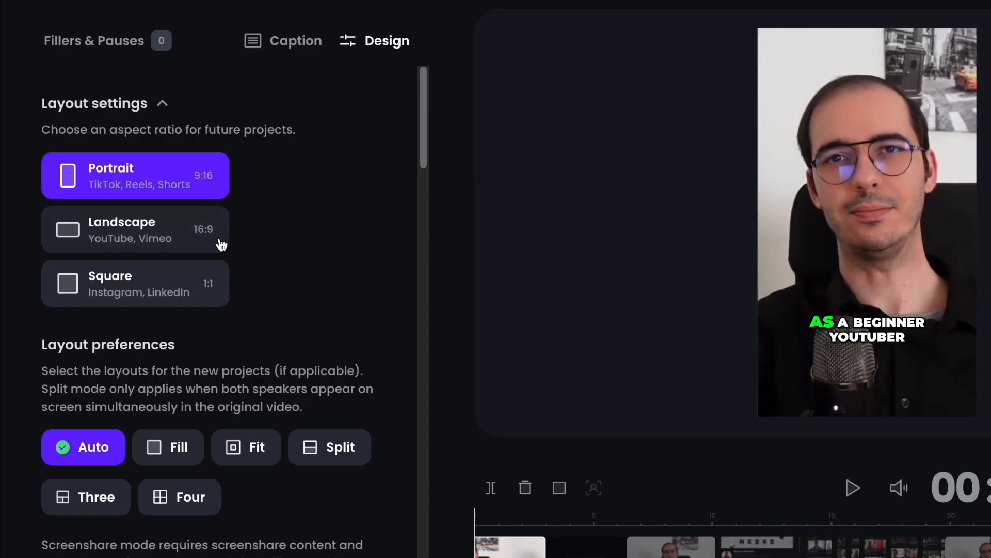
pyautogui.scroll(-10, 220, 285)
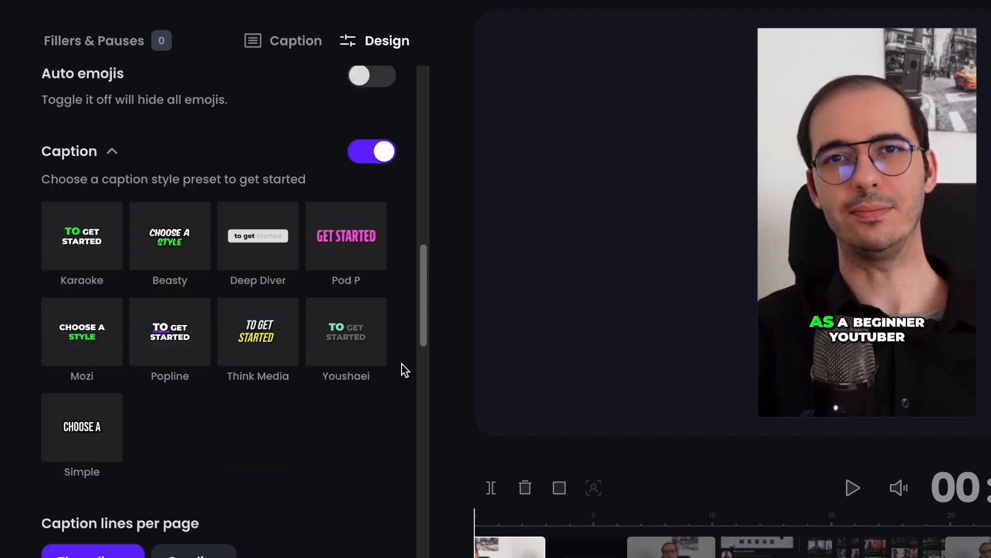
pyautogui.scroll(-9, 401, 364)
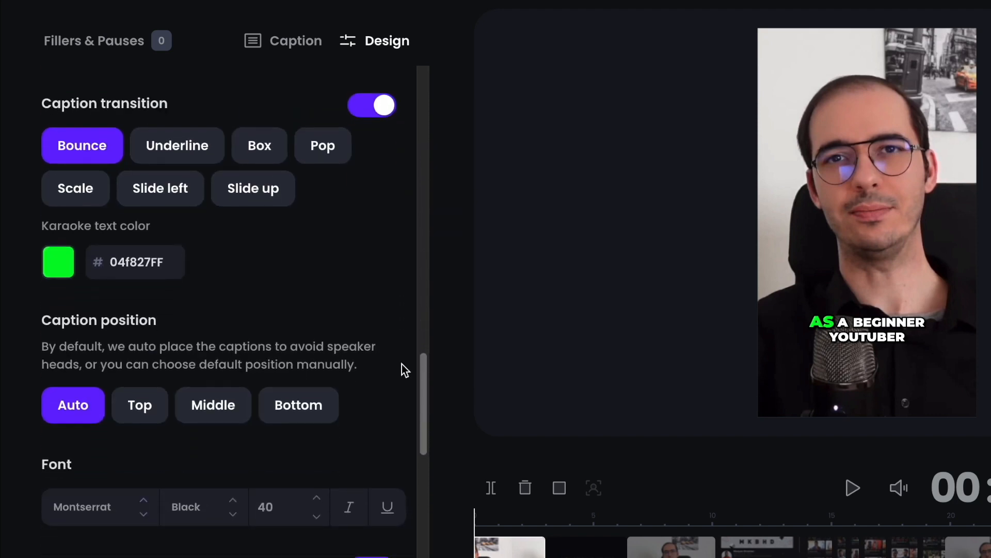
pyautogui.scroll(-5, 402, 364)
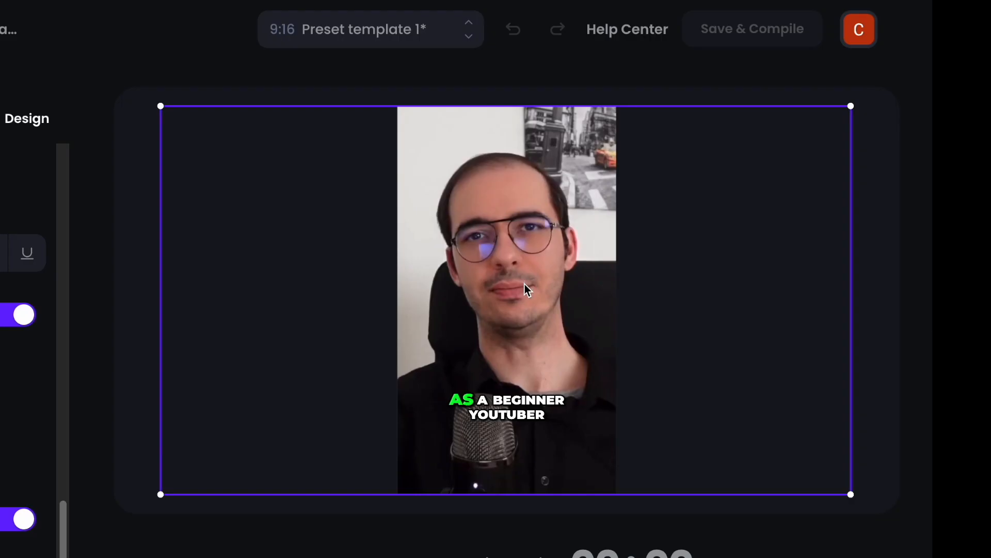
# Reposition the crop frame on the preview and select segments around 12 s and 16 s on the timeline
pyautogui.moveTo(524, 284); pyautogui.dragTo(570, 284)
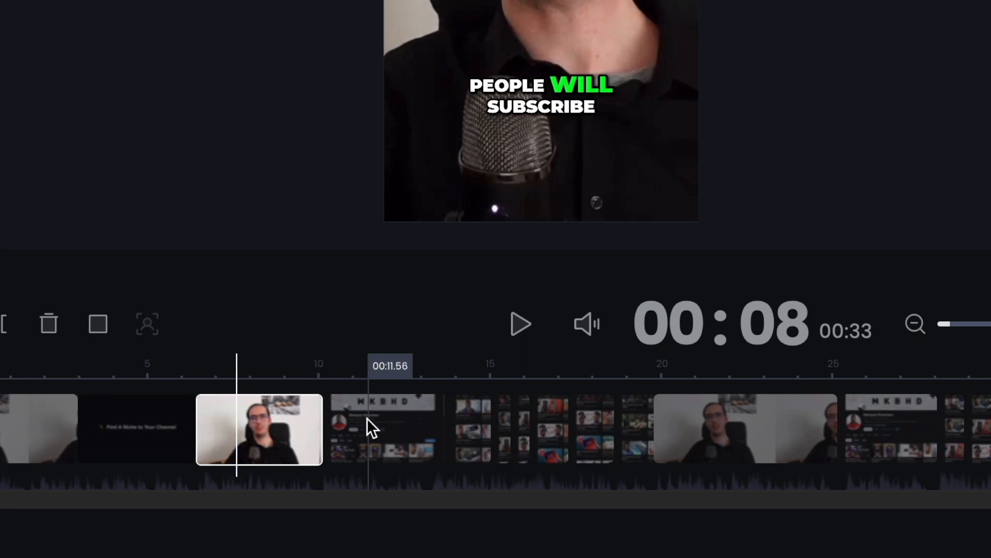
pyautogui.click(369, 418)
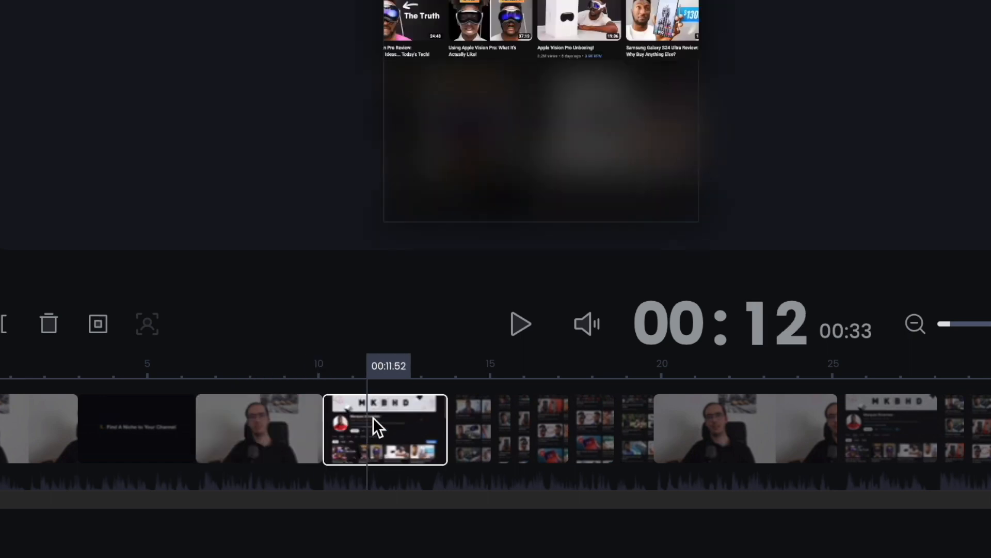
pyautogui.click(519, 418)
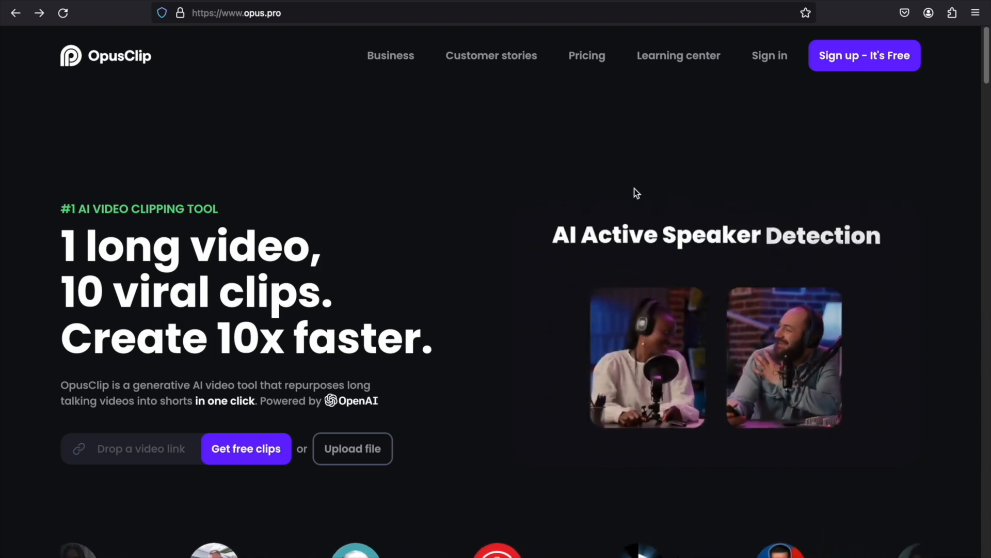
# Go from the OpusClip homepage to the dashboard and paste a YouTube video link into the link field
pyautogui.click(881, 65)
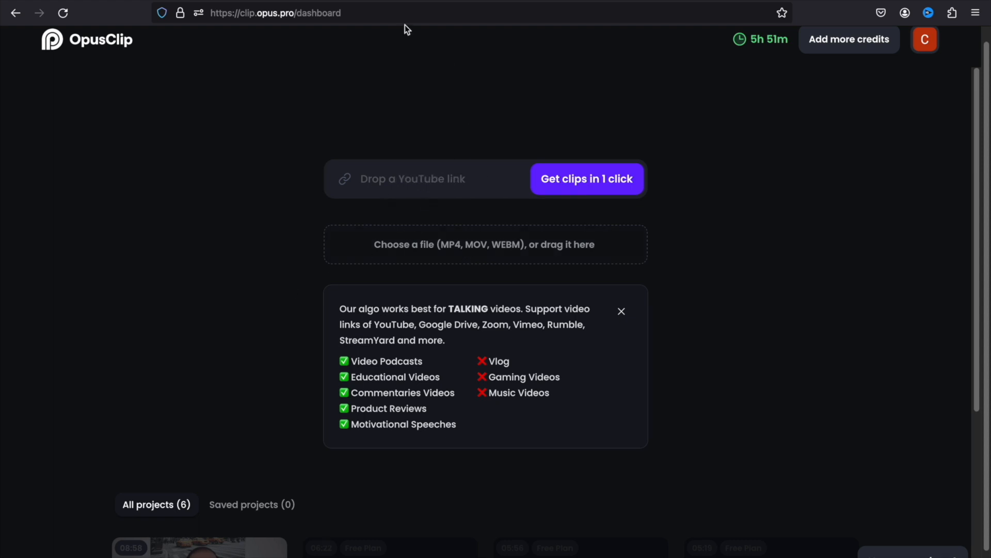
pyautogui.click(373, 1)
pyautogui.write('https://www.youtube.com/watch?v=4T0-QkPGIps&t=1s')
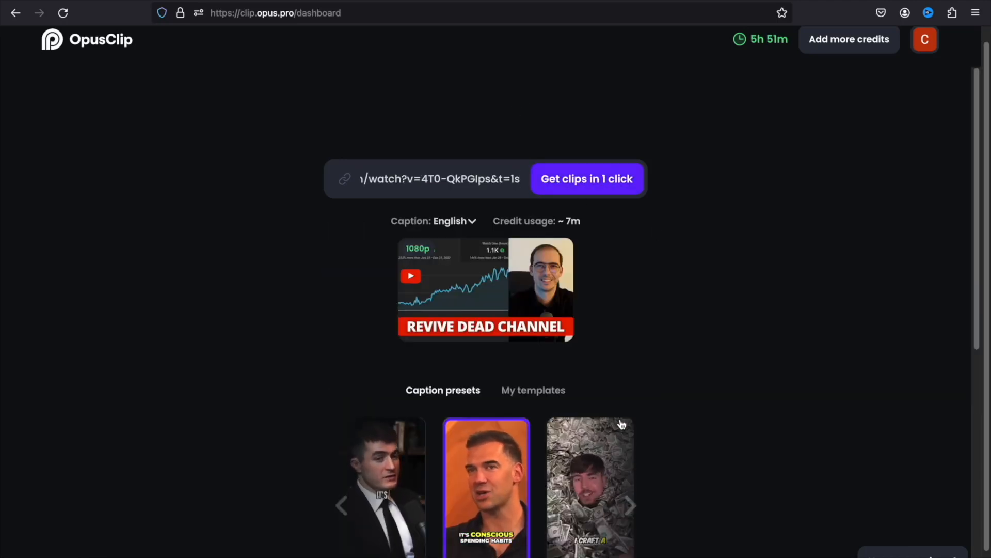
# Browse the caption presets and select the Popline preset
pyautogui.scroll(-4, 550, 421)
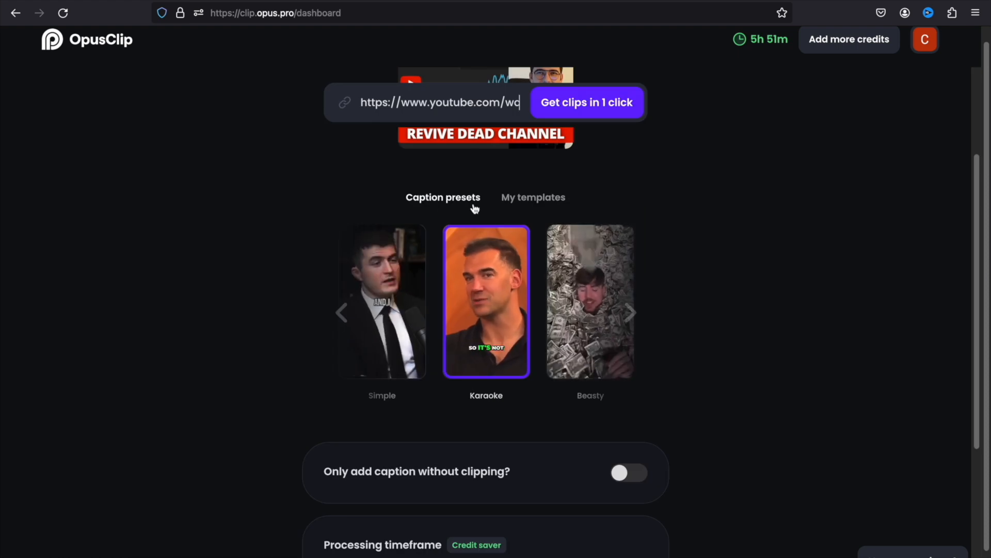
pyautogui.click(630, 315)
pyautogui.click(630, 313)
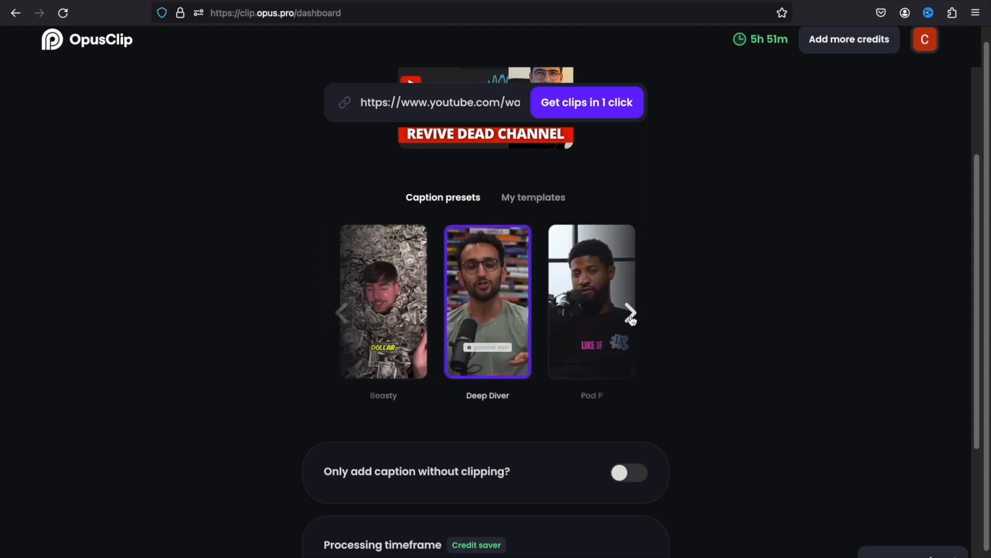
pyautogui.click(631, 314)
pyautogui.click(631, 315)
pyautogui.click(631, 315)
# Set the processing timeframe to span the whole video, 0:00:00 to 0:06:22
pyautogui.scroll(-4, 677, 165)
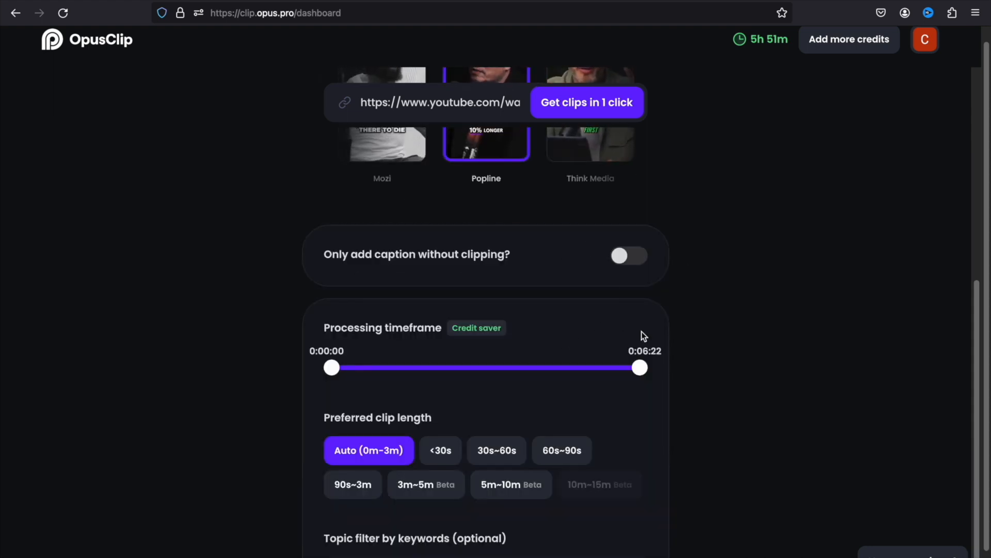
pyautogui.scroll(-1, 693, 331)
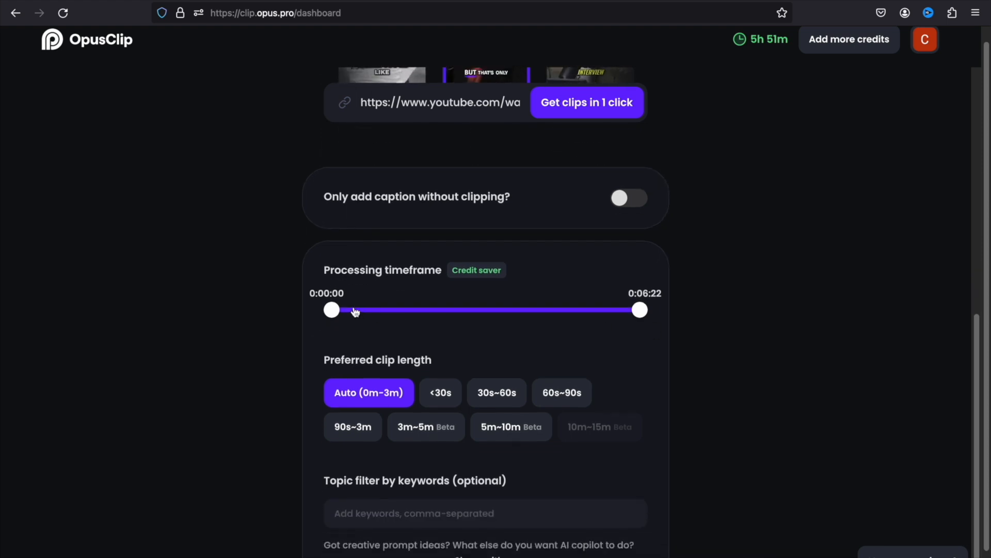
pyautogui.moveTo(331, 310)
pyautogui.mouseDown()
pyautogui.moveTo(471, 312)
pyautogui.moveTo(331, 310)
pyautogui.mouseUp()
pyautogui.moveTo(639, 310)
pyautogui.mouseDown()
pyautogui.moveTo(501, 313)
pyautogui.moveTo(646, 315)
pyautogui.mouseUp()
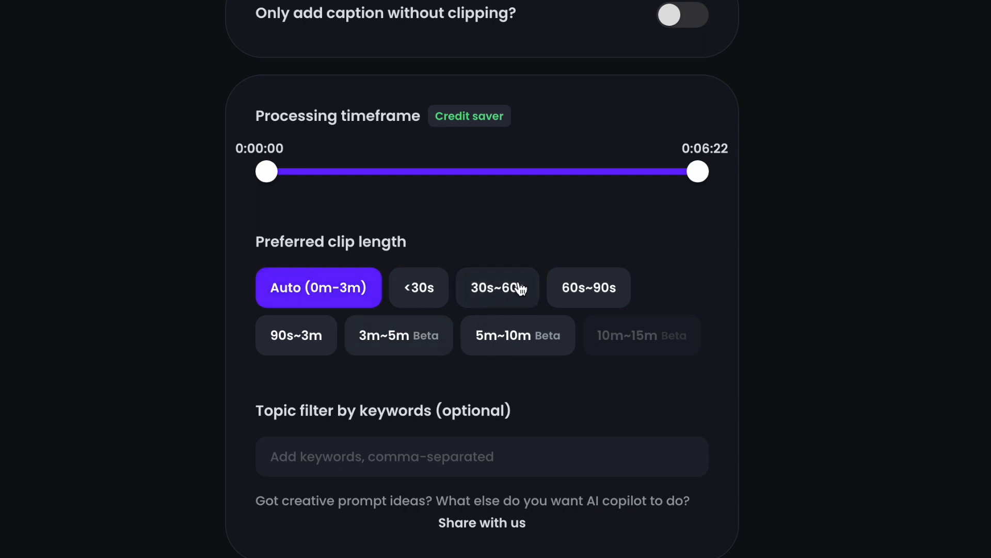
# Submit the video to generate clips in one click
pyautogui.scroll(10, 681, 103)
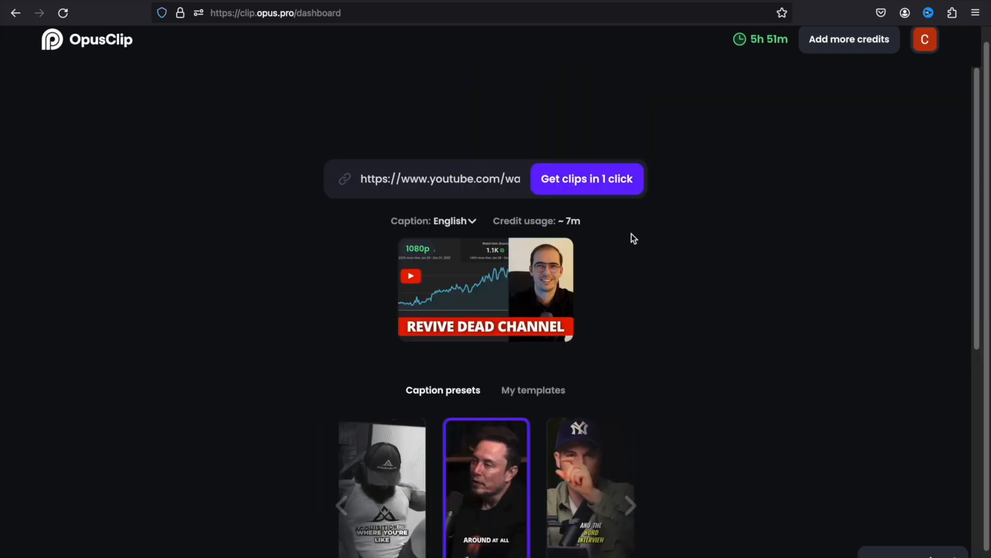
pyautogui.click(618, 190)
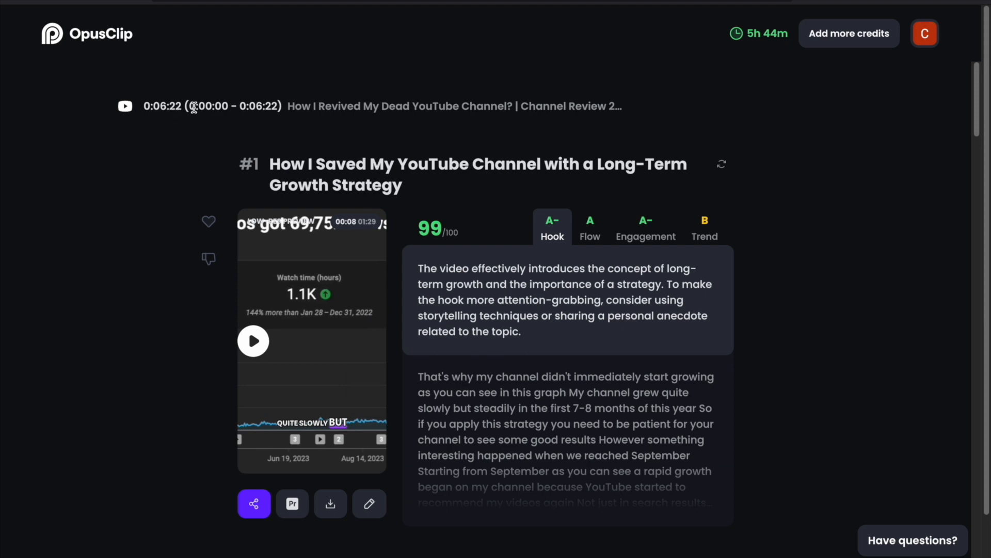
# Scroll through the generated clips to compare their viral scores and grades
pyautogui.scroll(-13, 836, 307)
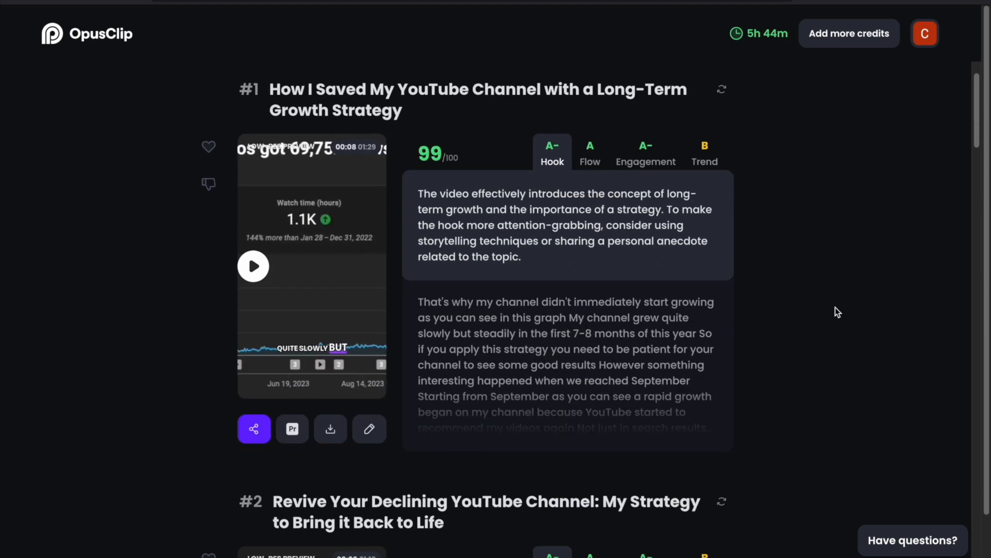
pyautogui.scroll(-12, 836, 311)
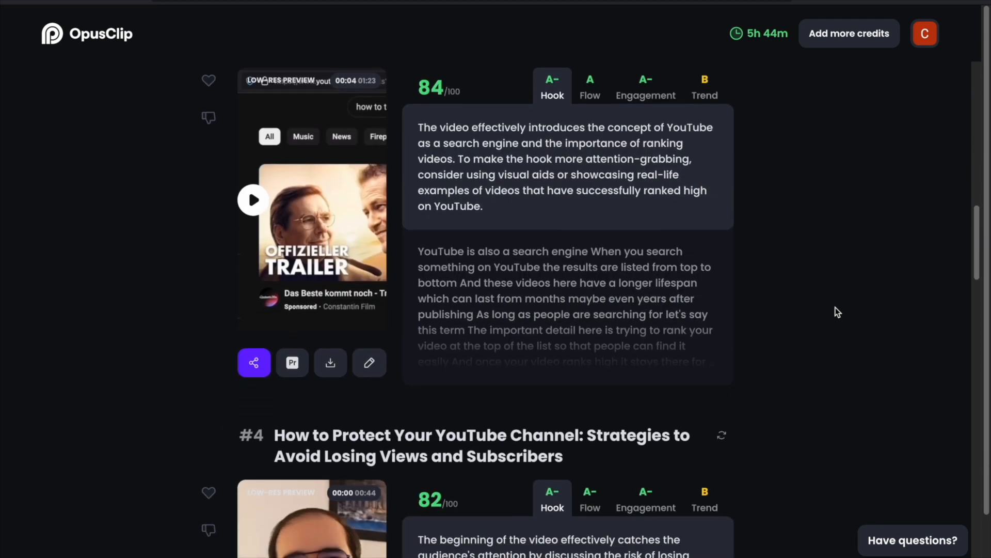
pyautogui.scroll(1, 836, 311)
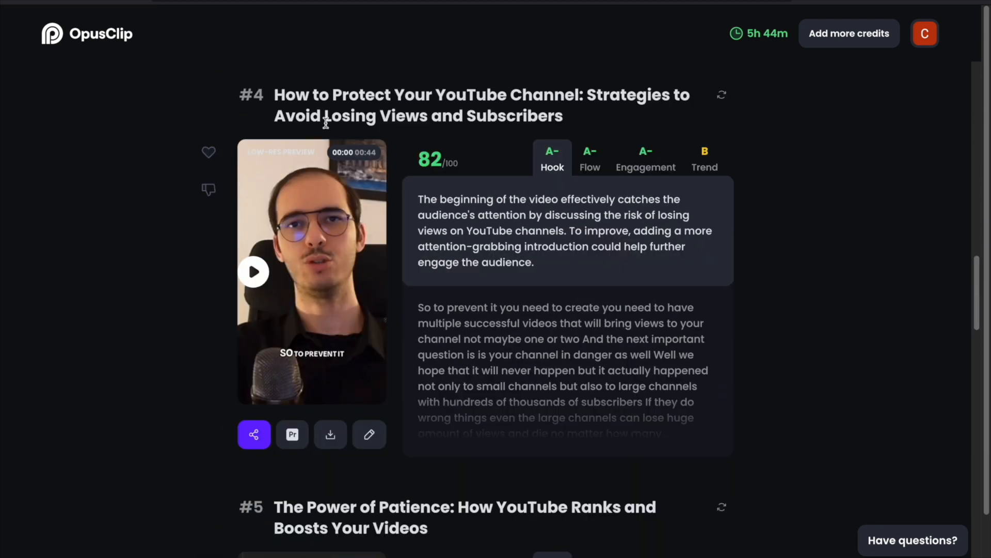
pyautogui.scroll(-7, 471, 294)
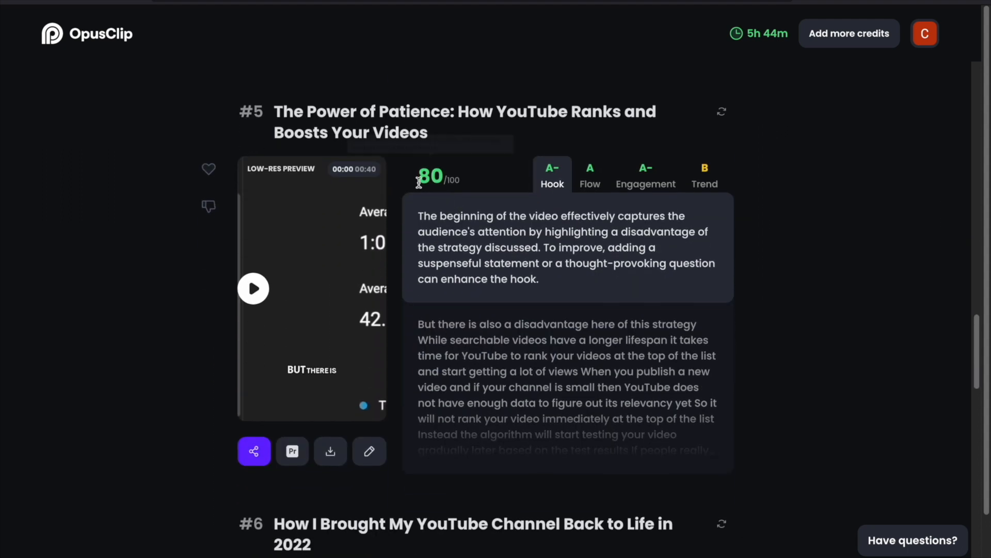
pyautogui.scroll(-1, 506, 206)
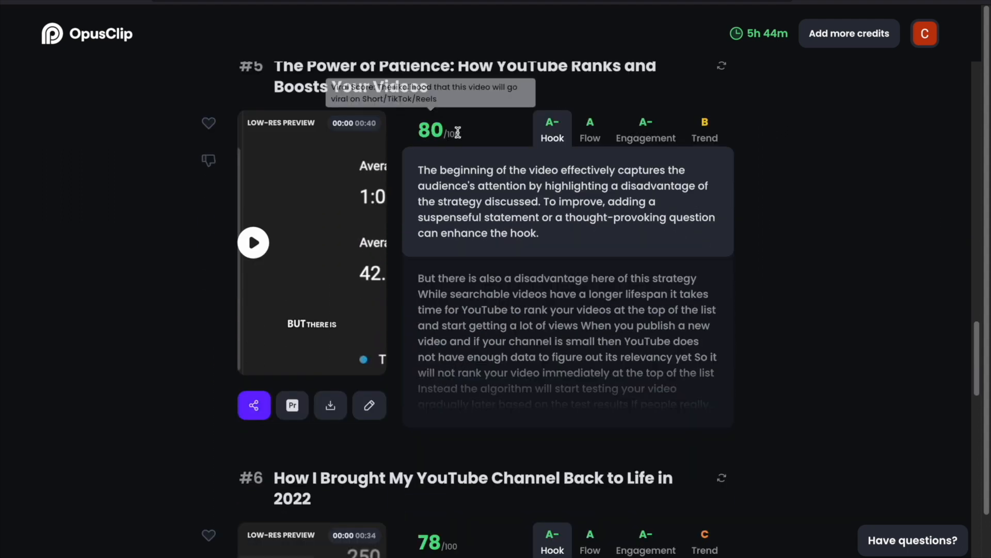
pyautogui.scroll(8, 458, 133)
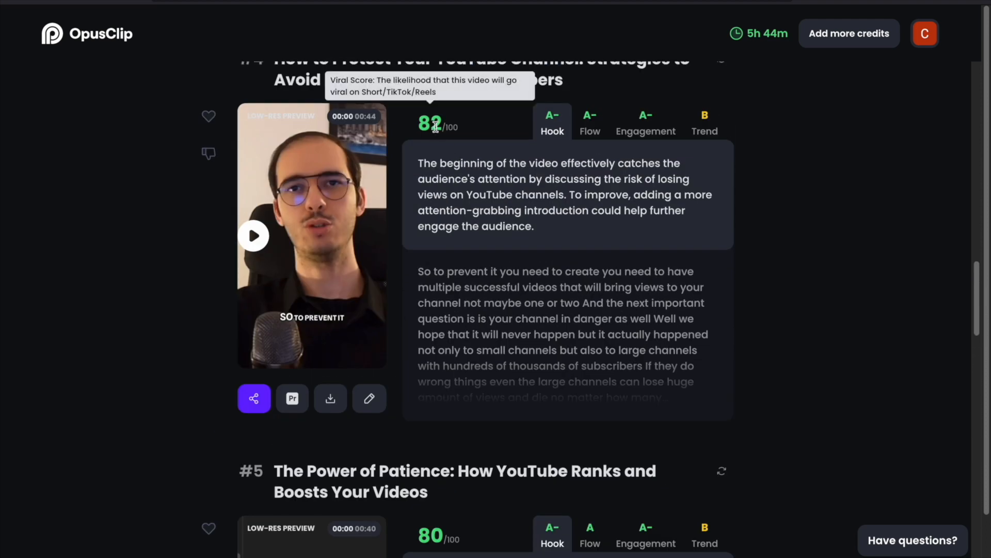
pyautogui.scroll(4, 436, 131)
pyautogui.scroll(-3, 608, 285)
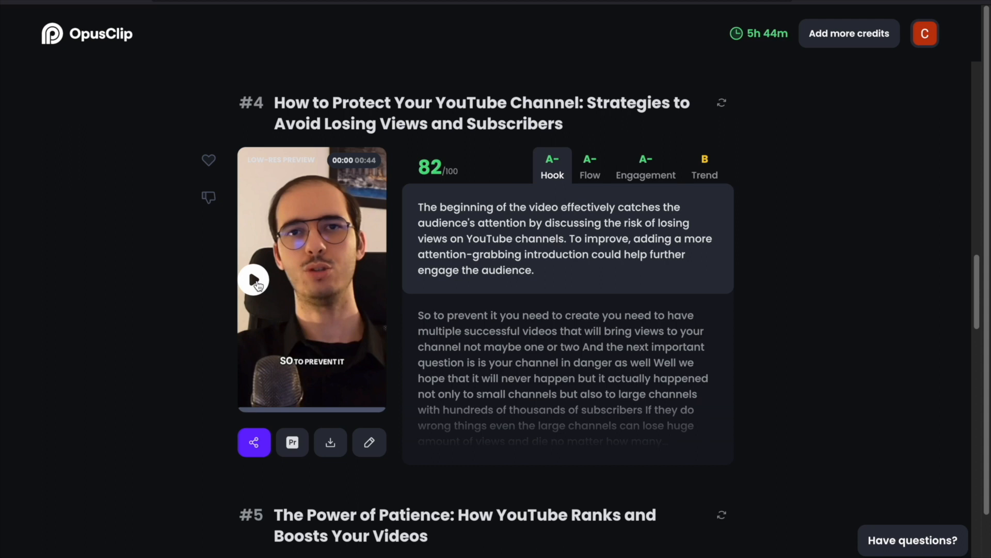
# Play clip #4's preview and open its auto post and scheduler dialog
pyautogui.click(255, 280)
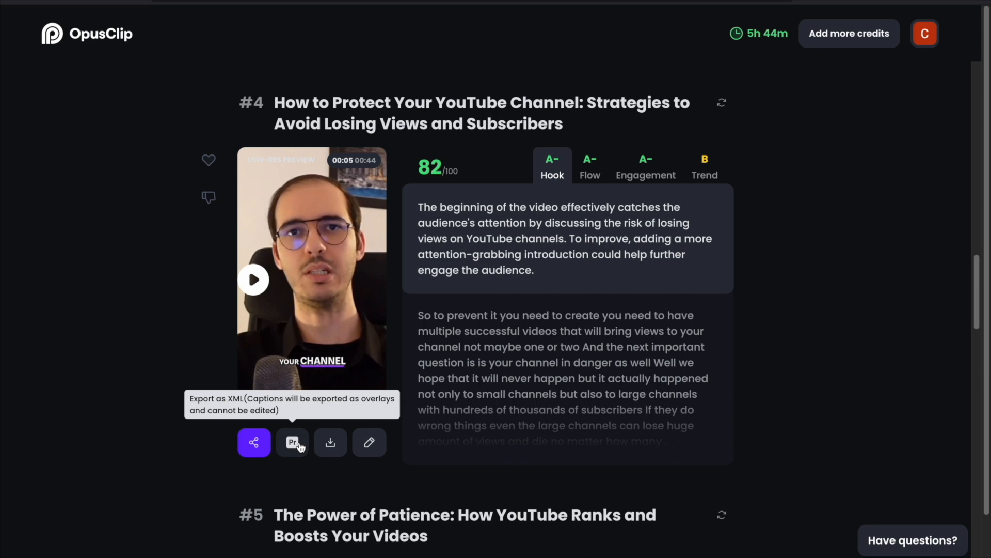
pyautogui.click(255, 445)
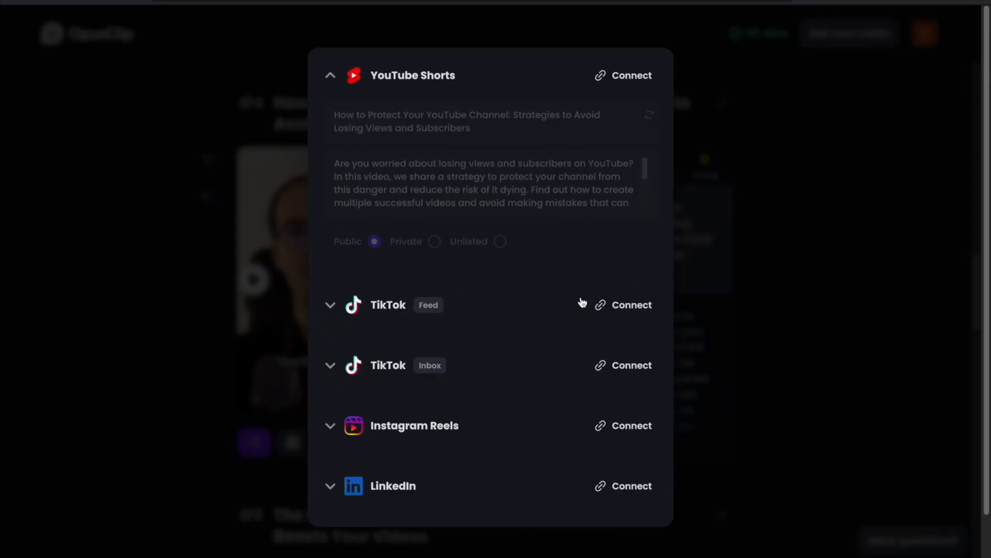
# Scroll through the posting platforms in the scheduler dialog and close it
pyautogui.scroll(-1, 625, 421)
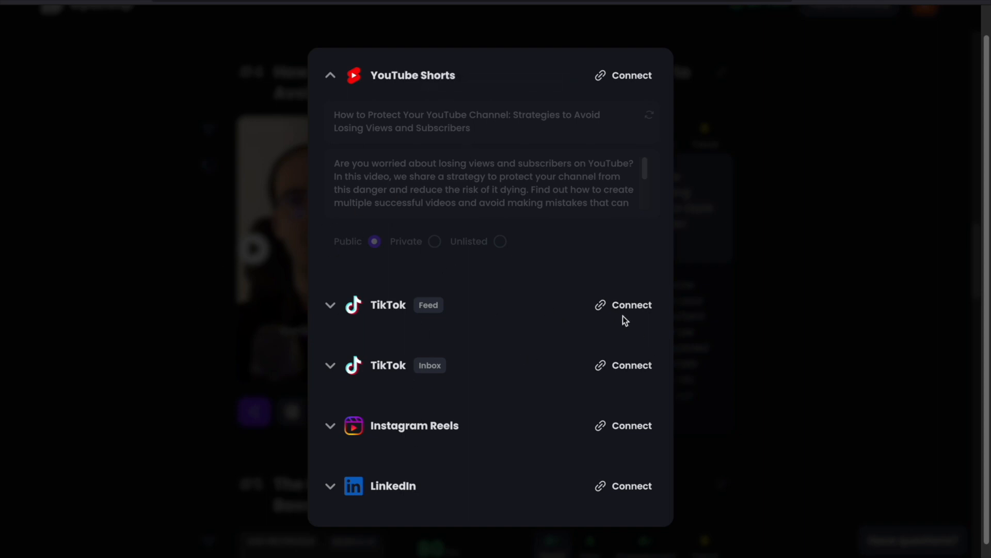
pyautogui.click(156, 287)
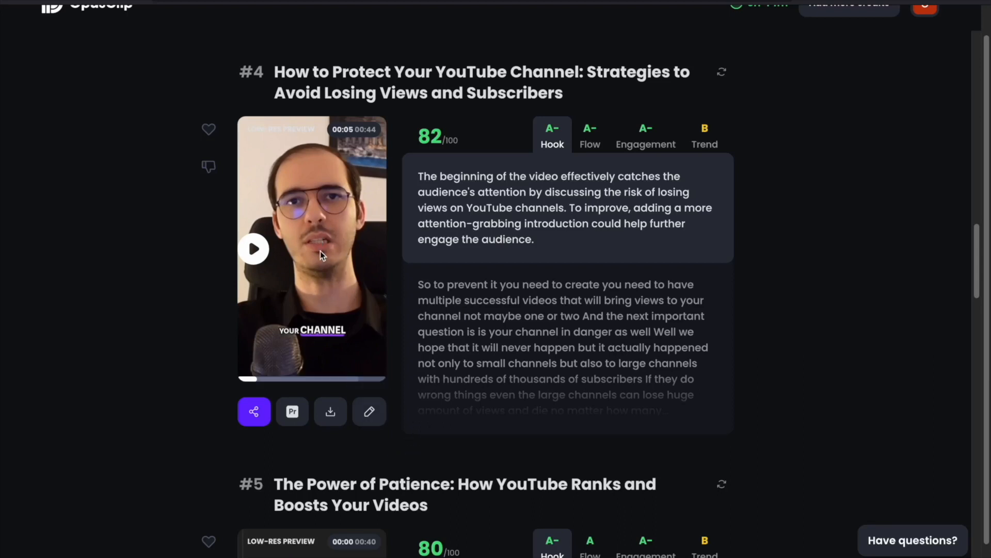
# Open clip #4 in the editor and move the playhead to the word 'two' in its transcript
pyautogui.click(369, 411)
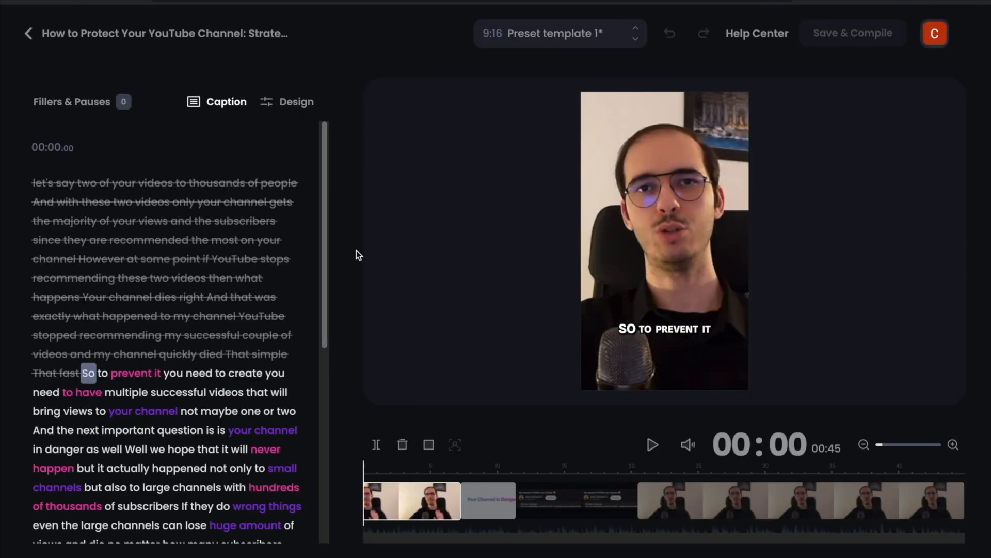
pyautogui.scroll(-3, 204, 373)
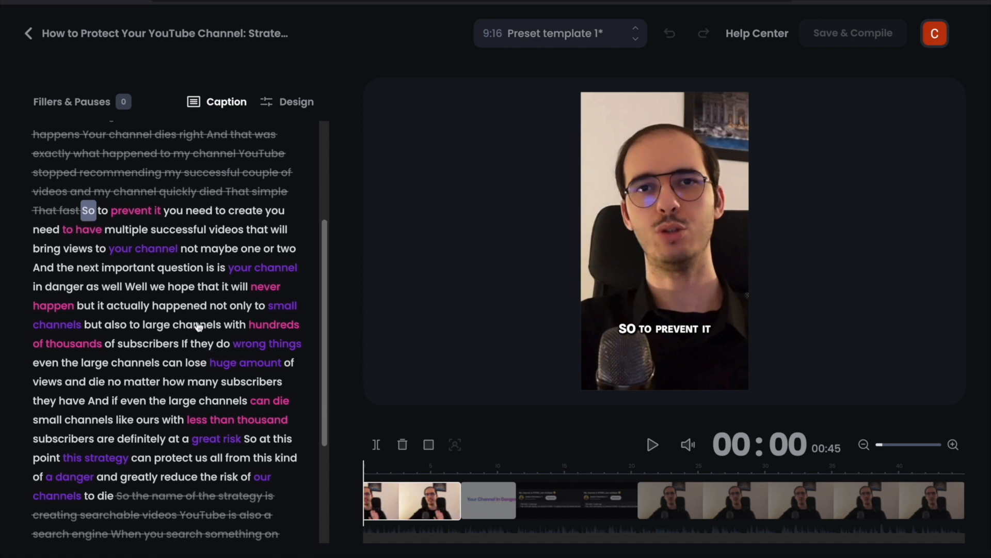
pyautogui.click(55, 266)
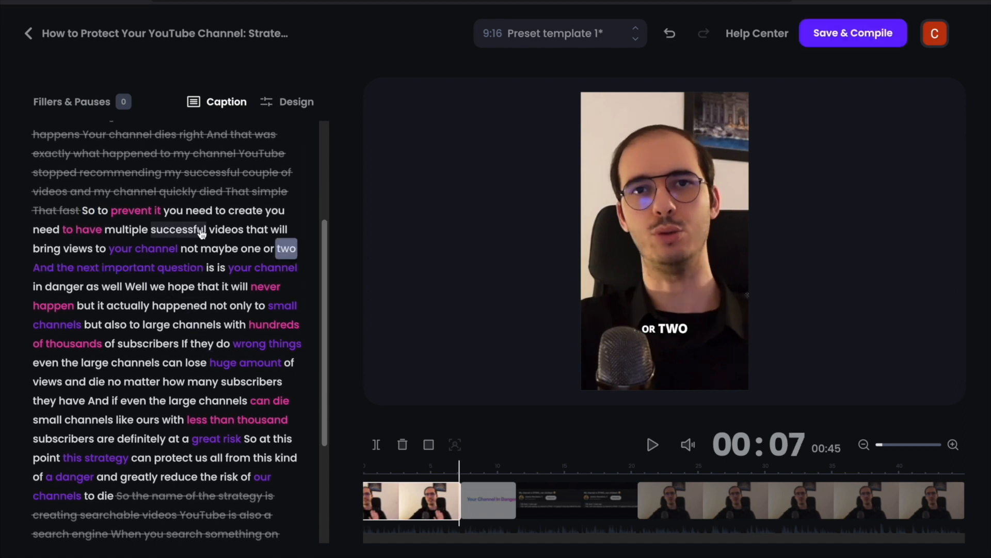
# In the clip's design settings, turn on Generate B-Rolls with stock footage
pyautogui.click(293, 110)
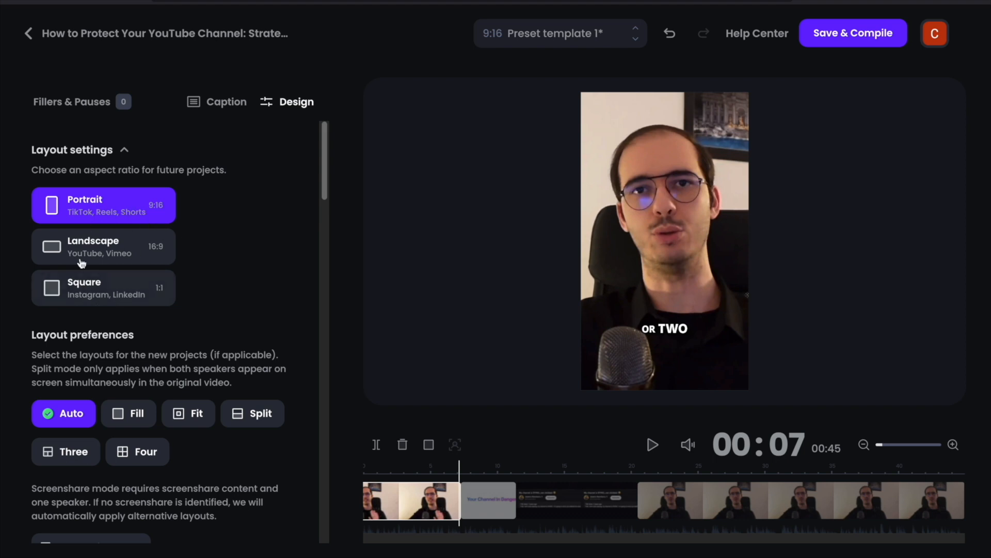
pyautogui.scroll(-1, 238, 252)
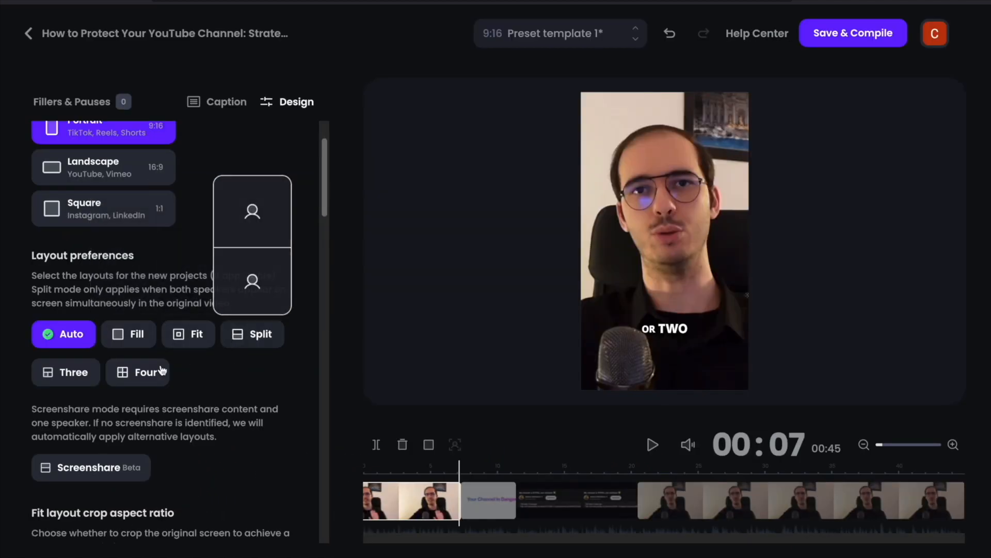
pyautogui.scroll(-7, 73, 379)
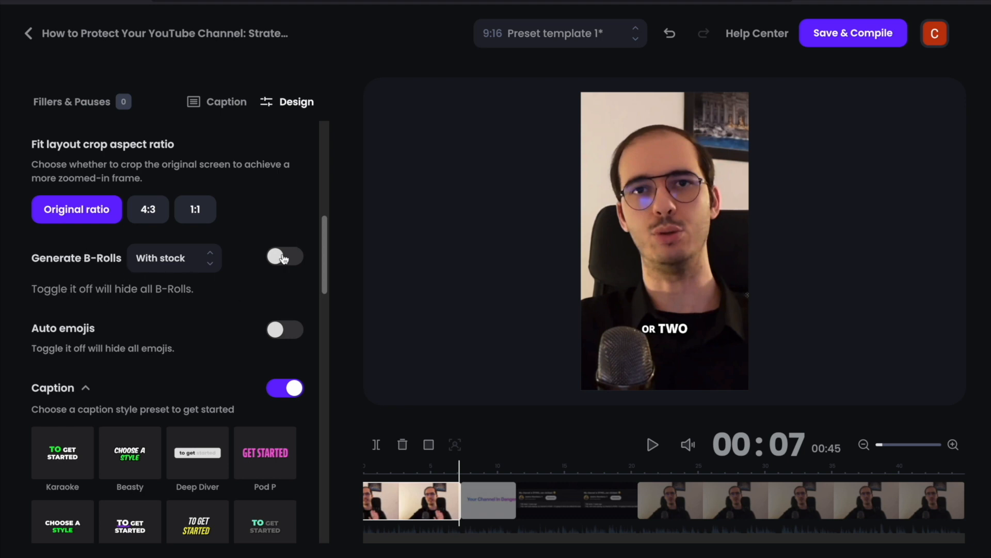
pyautogui.click(288, 259)
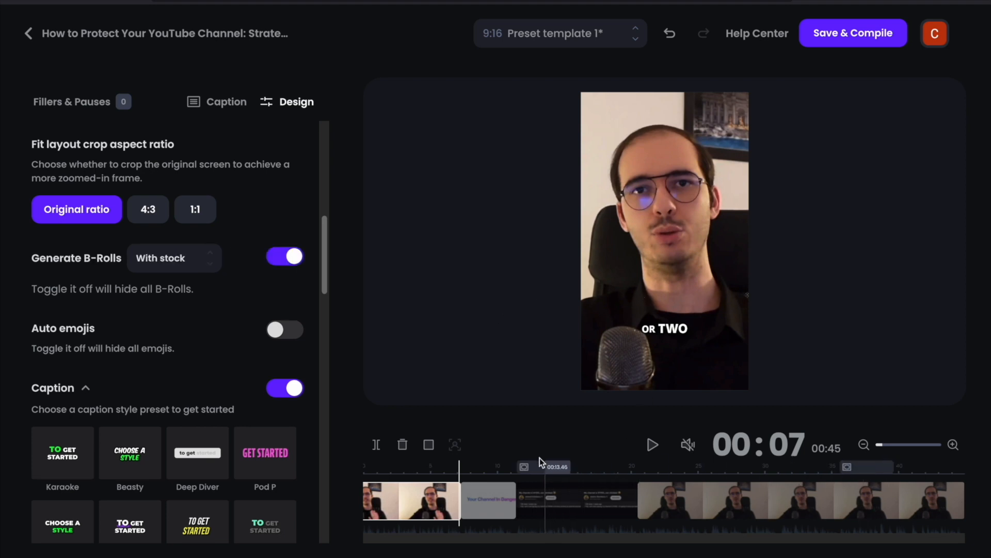
# Play the clip from the first B-roll segment on the timeline to preview the added B-rolls
pyautogui.click(509, 468)
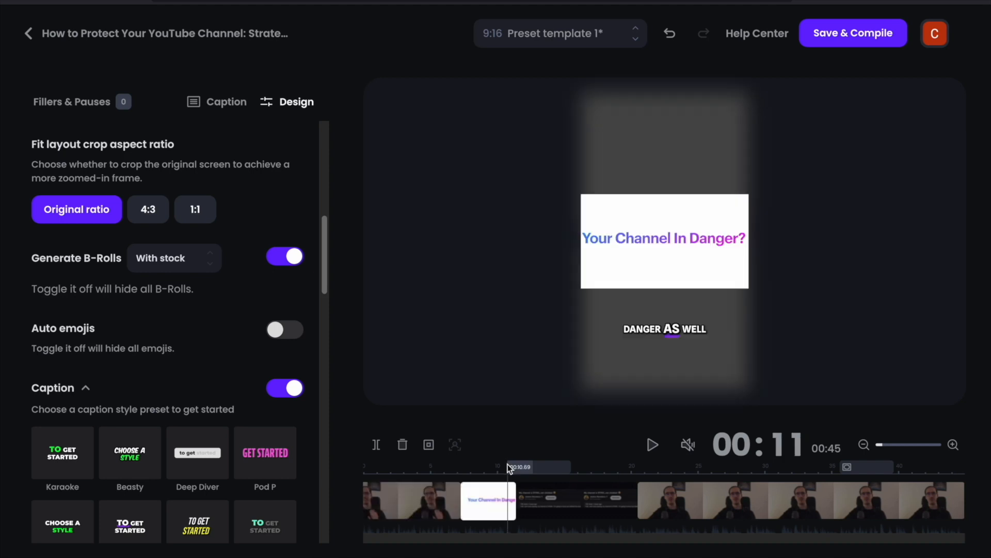
pyautogui.click(653, 444)
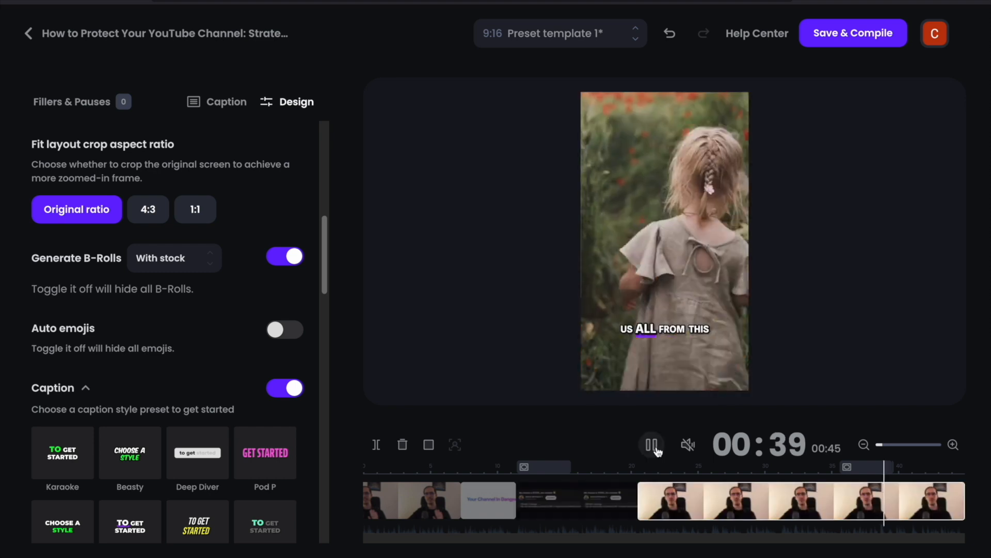
pyautogui.click(651, 443)
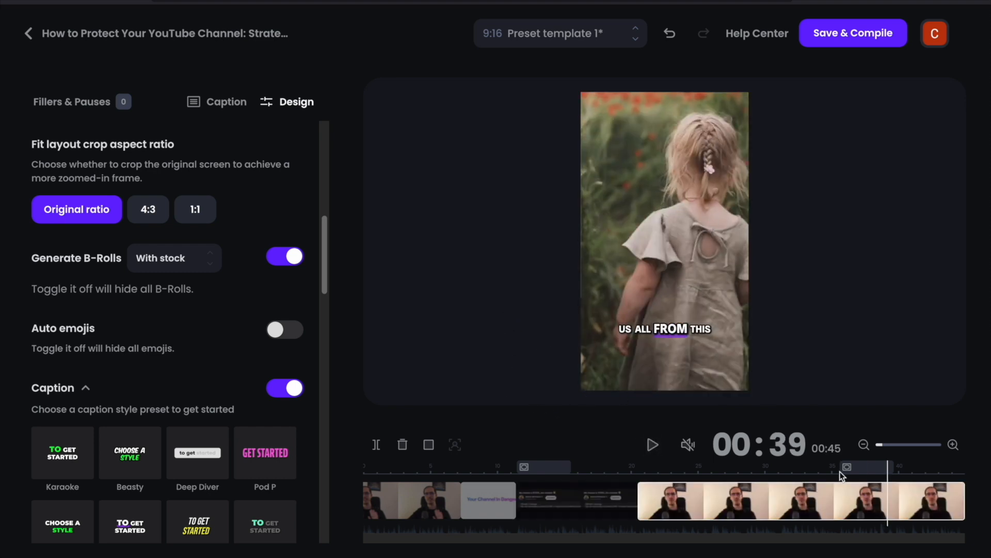
# Replace the last B-roll segment with a stock clip found by searching for 'car'
pyautogui.click(861, 467)
pyautogui.tripleClick(214, 248)
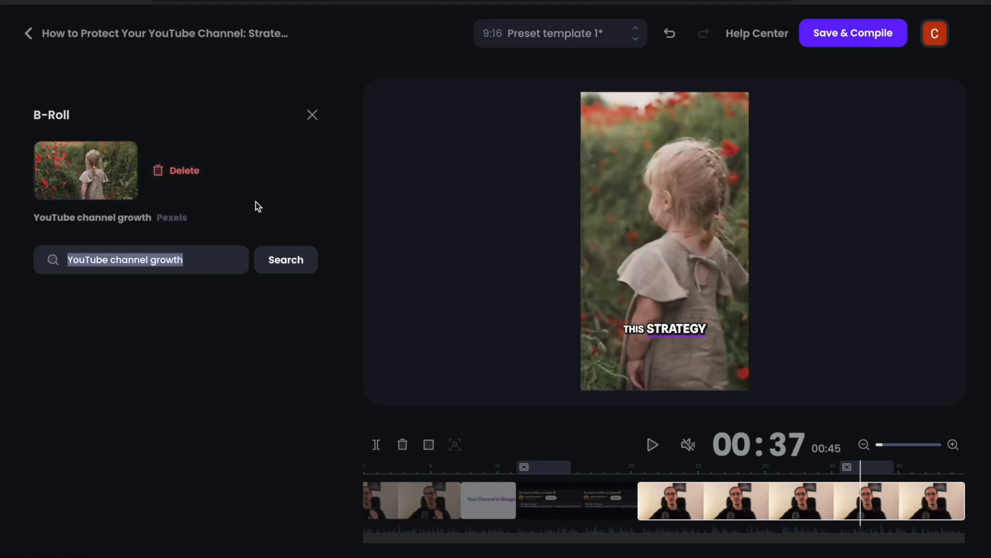
pyautogui.press('BackSpace')
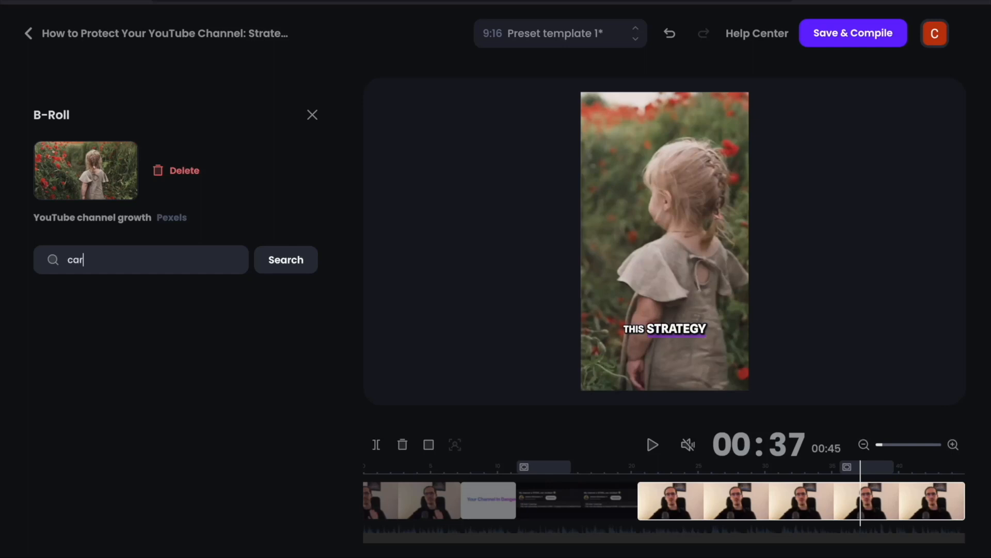
pyautogui.click(292, 274)
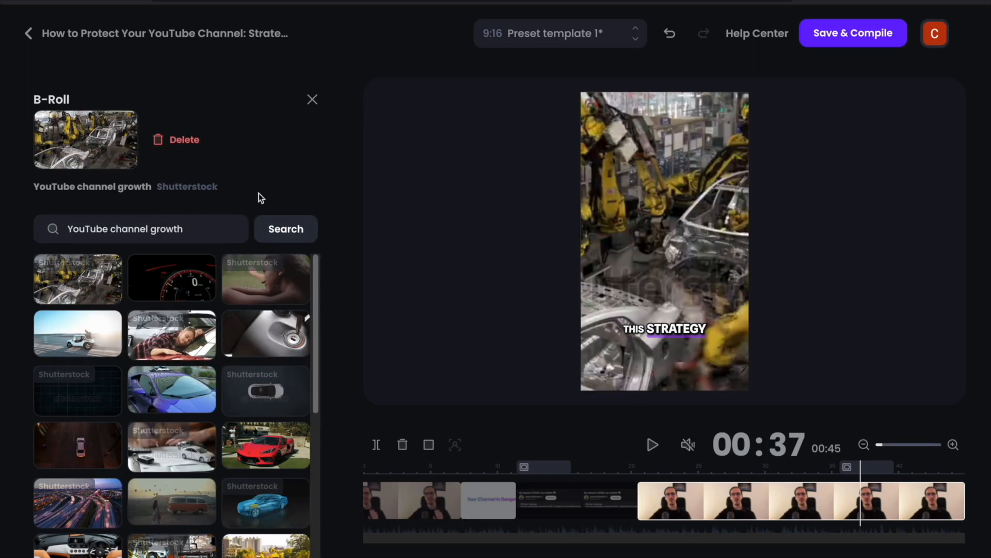
pyautogui.click(101, 338)
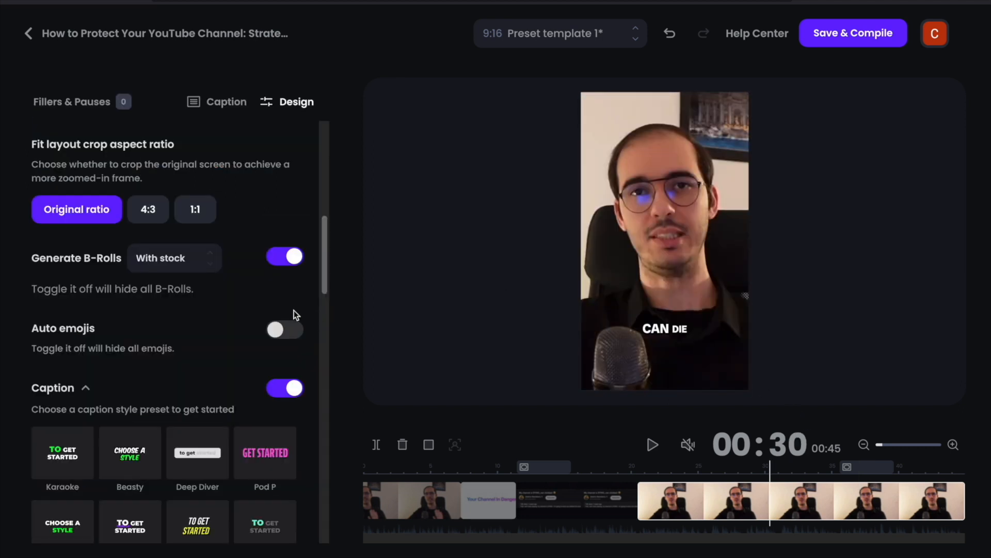
# Apply the Think Media caption style preset to the clip
pyautogui.scroll(-3, 265, 273)
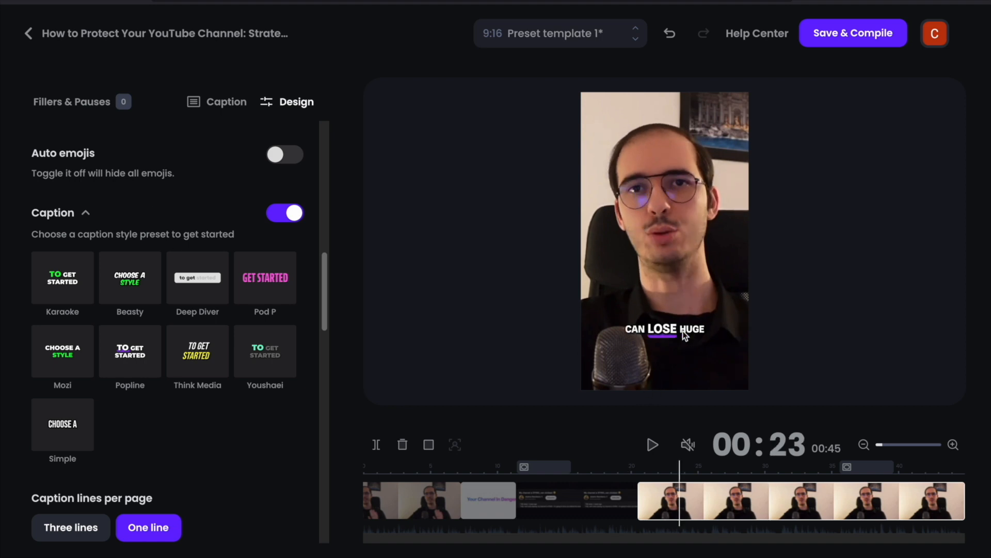
pyautogui.click(132, 289)
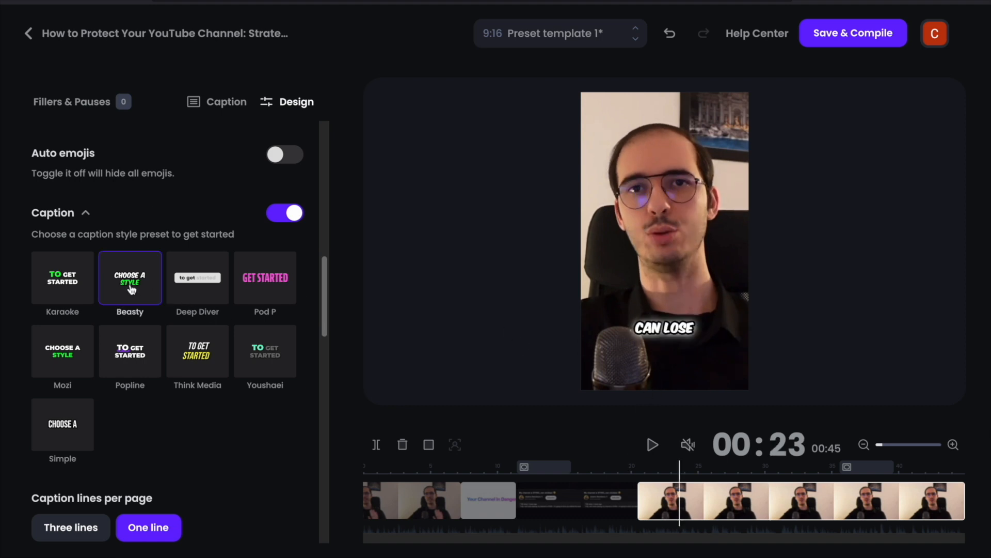
pyautogui.click(226, 360)
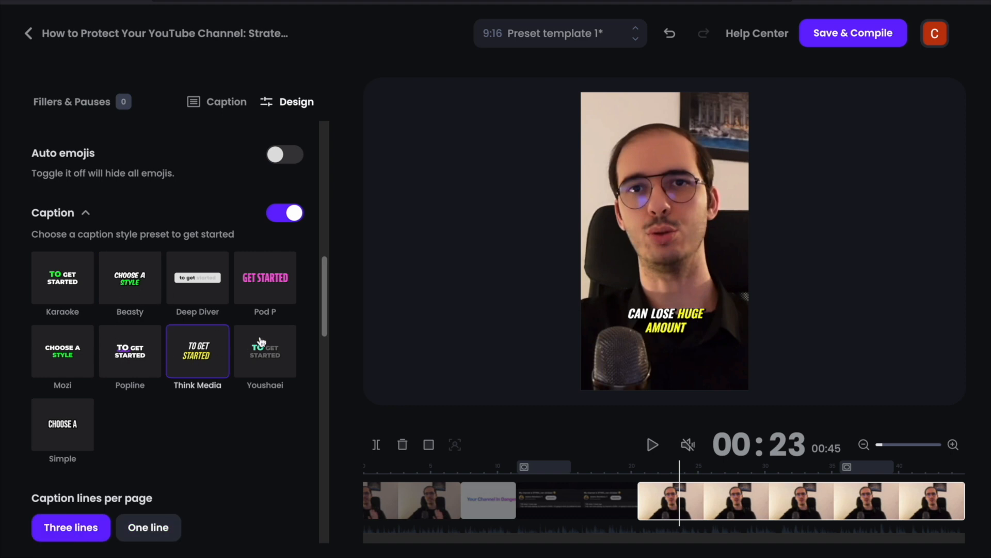
# Look through the caption transition, position and font options, then undo the last edit
pyautogui.scroll(-8, 261, 342)
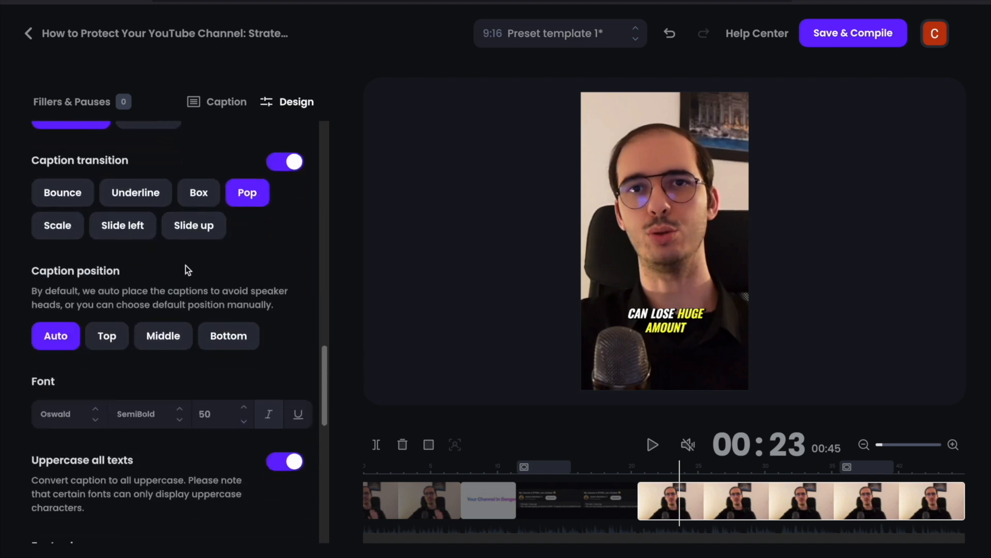
pyautogui.scroll(-2, 187, 270)
pyautogui.scroll(-6, 178, 332)
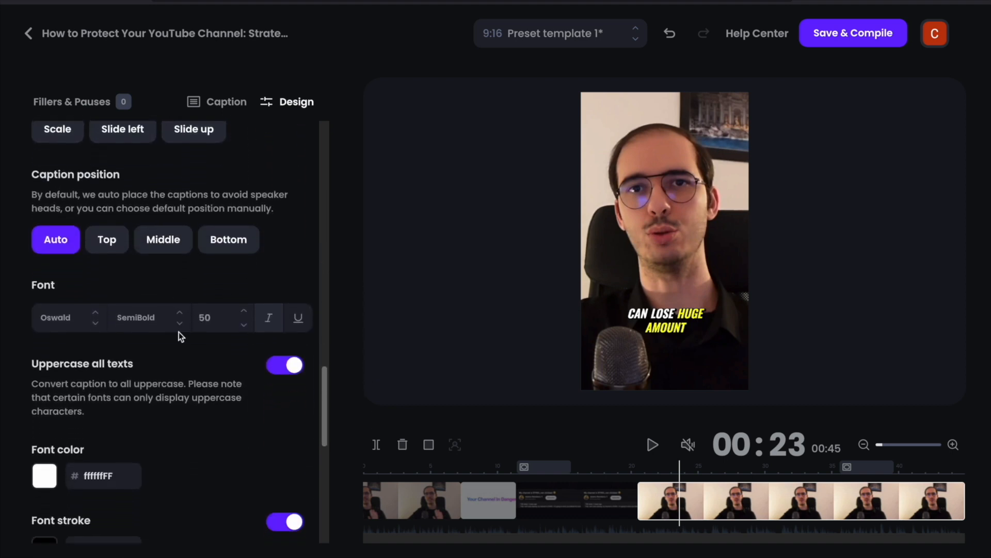
pyautogui.hotkey('ctrl', 'z')
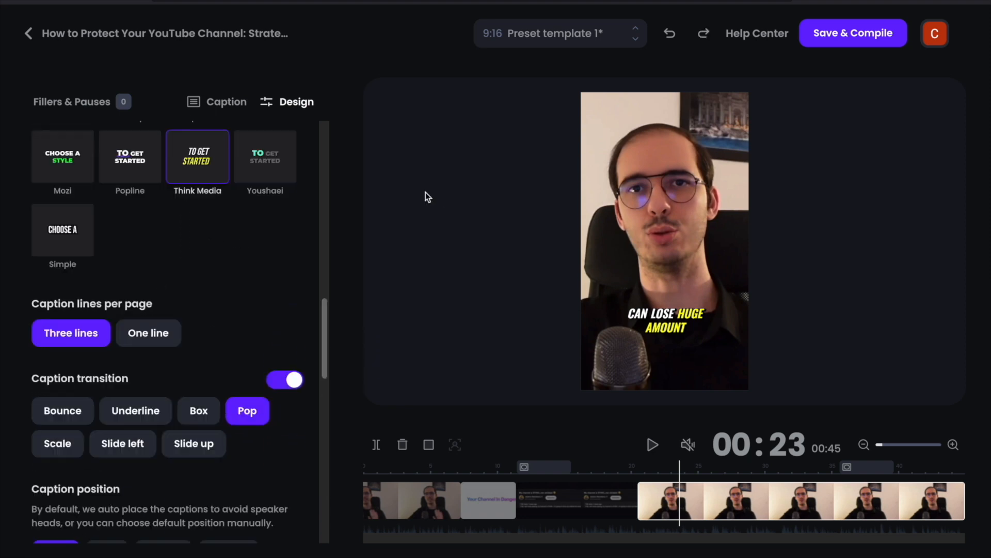
# Resize the speaker video inside the preview frame and step through the B-roll segments on the timeline
pyautogui.moveTo(658, 124)
pyautogui.mouseDown()
pyautogui.moveTo(517, 124)
pyautogui.moveTo(640, 128)
pyautogui.mouseUp()
pyautogui.moveTo(790, 114); pyautogui.dragTo(806, 133)
pyautogui.click(599, 499)
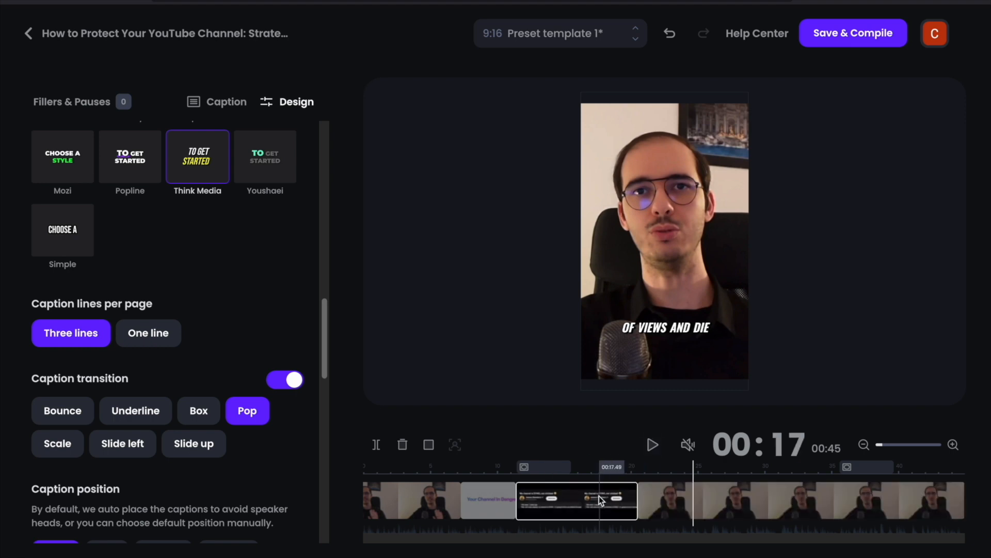
pyautogui.click(500, 500)
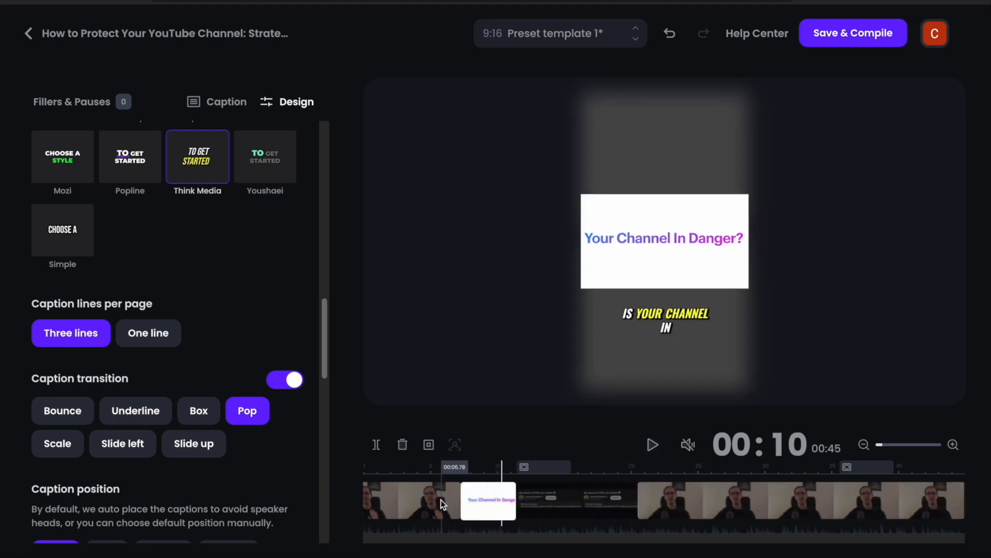
pyautogui.click(441, 500)
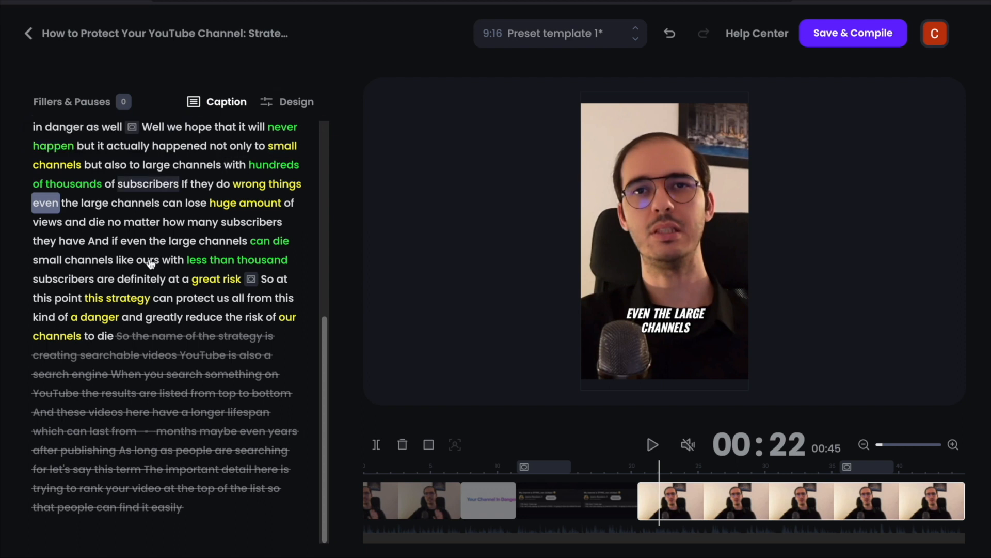
# Save and compile the edited clip
pyautogui.click(860, 42)
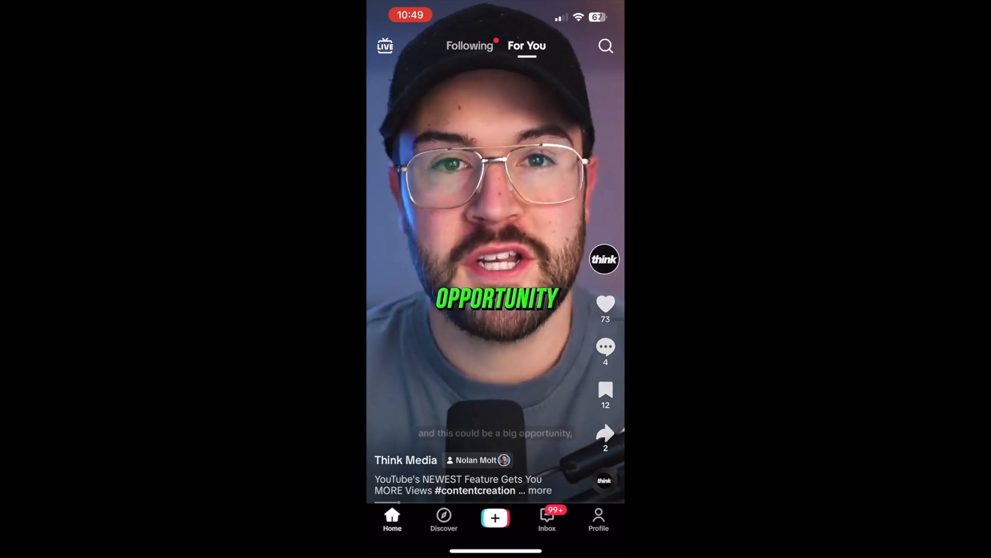
pyautogui.scroll(-5, 496, 259)
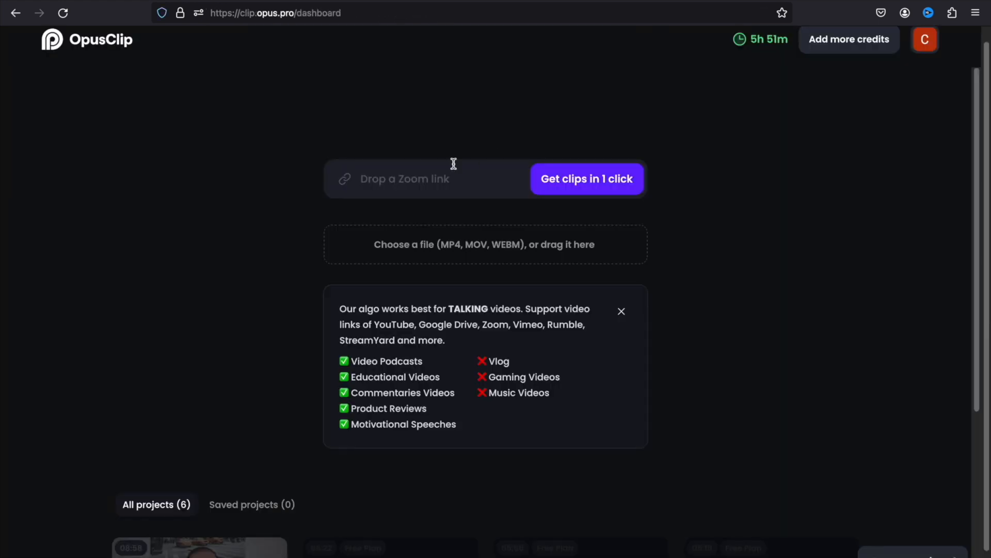
# Paste the copied YouTube video URL into the OpusClip link field
pyautogui.click(418, 179)
pyautogui.write('https://www.youtube.com/watch?v=4T0-QkPGIps&t=1s')
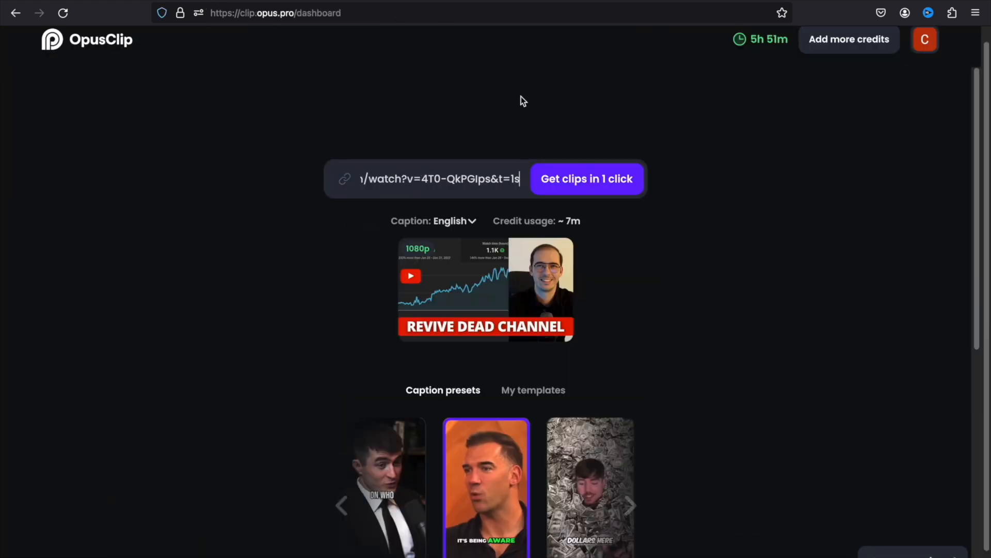